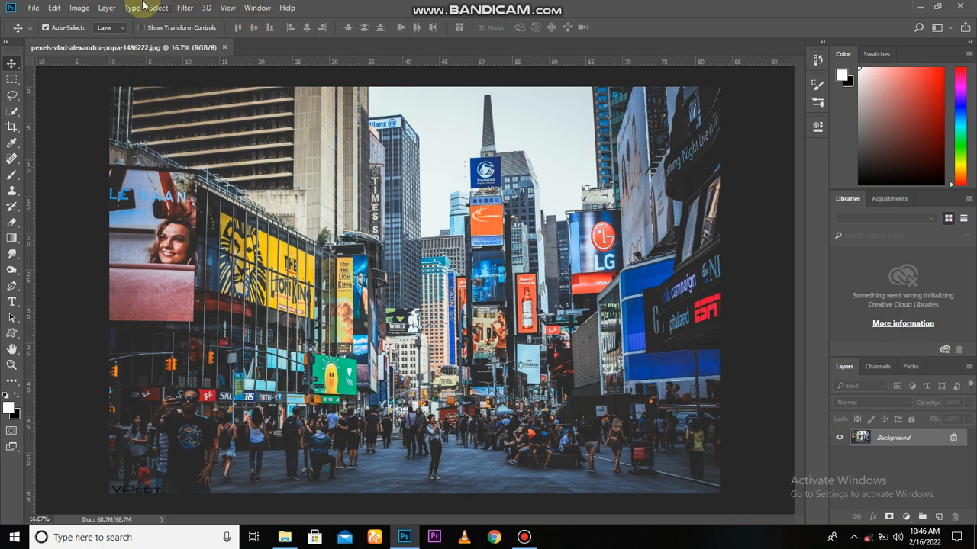
- Adjust the image's Levels with the shadow input at 31 and the highlight input at 247
{"action": "left_click", "coordinate": [84, 9]}
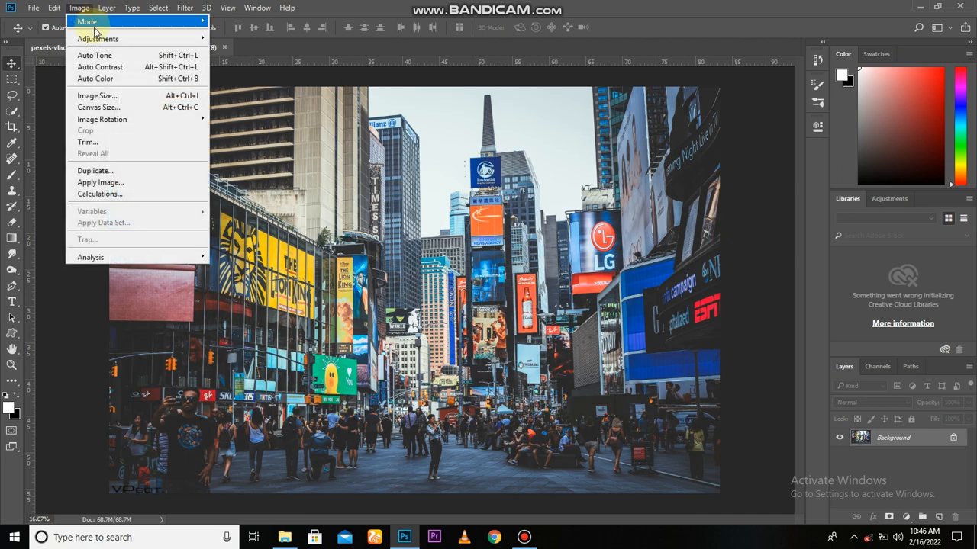
{"action": "mouse_move", "coordinate": [98, 39]}
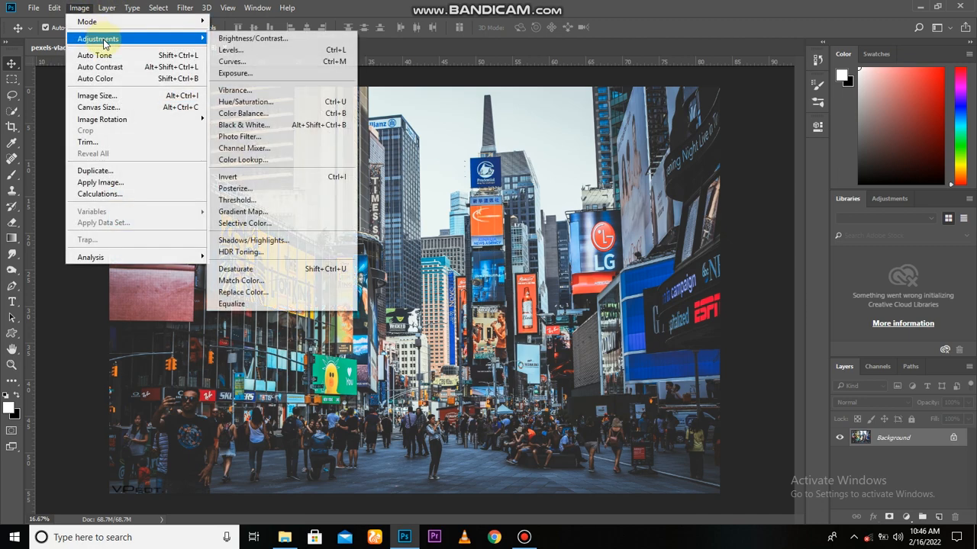
{"action": "left_click", "coordinate": [242, 50]}
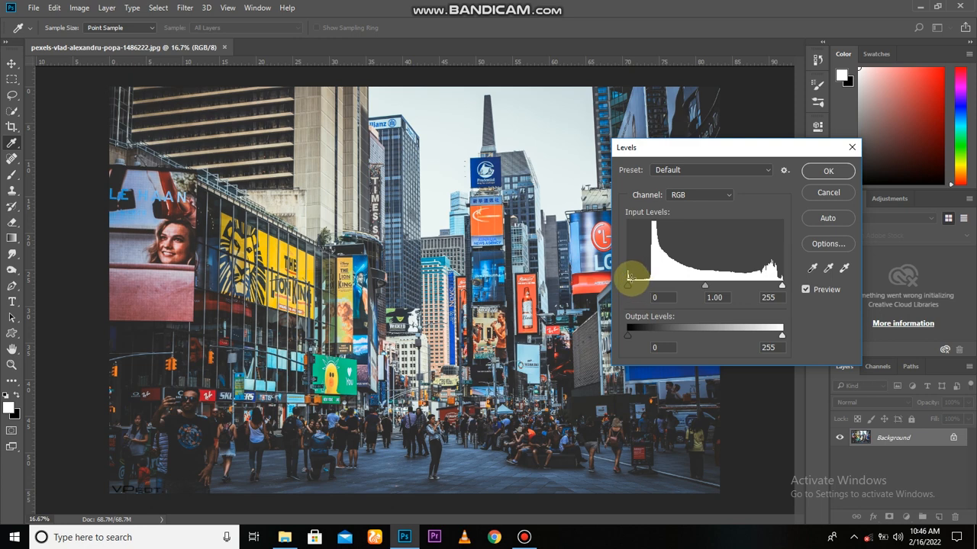
{"action": "mouse_move", "coordinate": [634, 287]}
{"action": "left_mouse_down"}
{"action": "mouse_move", "coordinate": [651, 290]}
{"action": "mouse_move", "coordinate": [646, 284]}
{"action": "left_mouse_up"}
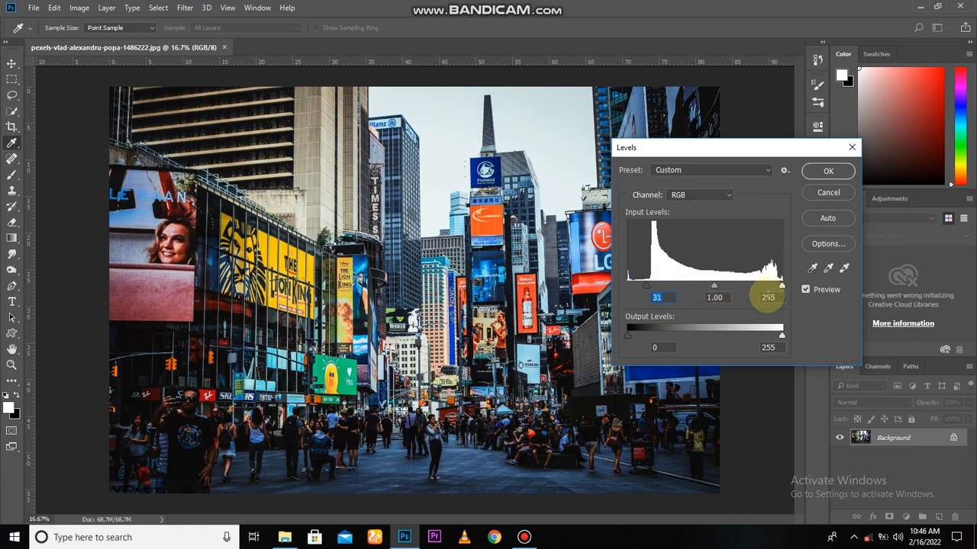
{"action": "left_click_drag", "start_coordinate": [782, 288], "coordinate": [776, 287]}
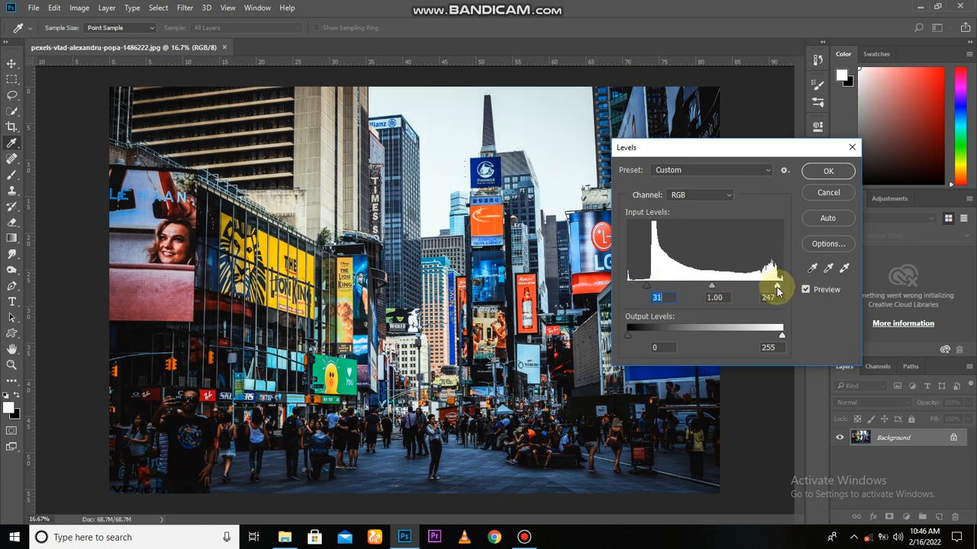
{"action": "left_click", "coordinate": [832, 175]}
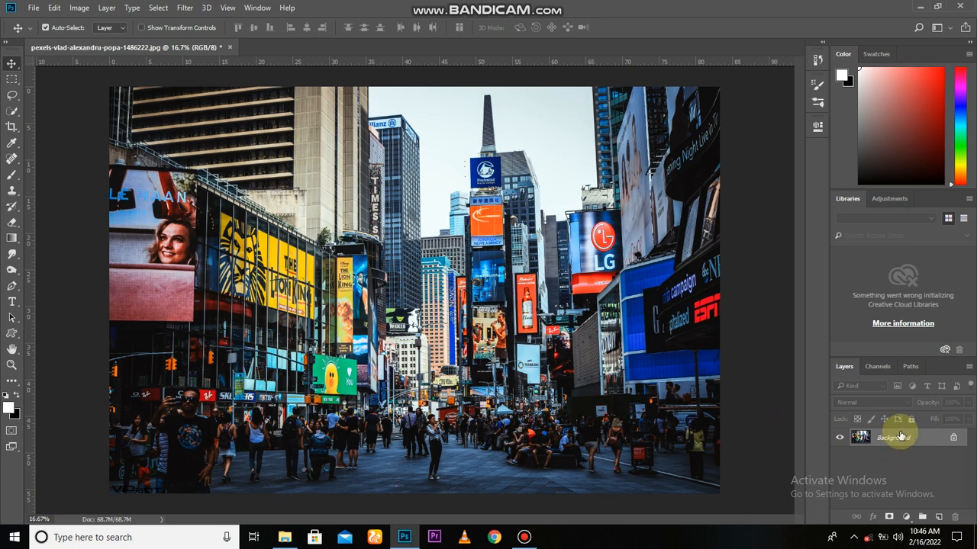
- Duplicate the Background layer and apply the Diffuse filter in Anisotropic mode to the copy
{"action": "key", "text": "ctrl+j"}
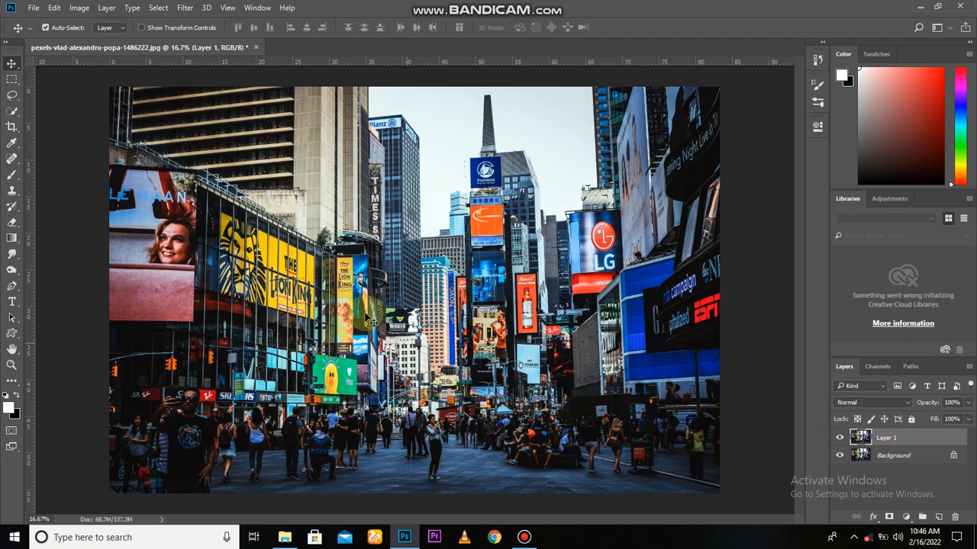
{"action": "scroll", "coordinate": [431, 390], "scroll_direction": "up", "scroll_amount": 1}
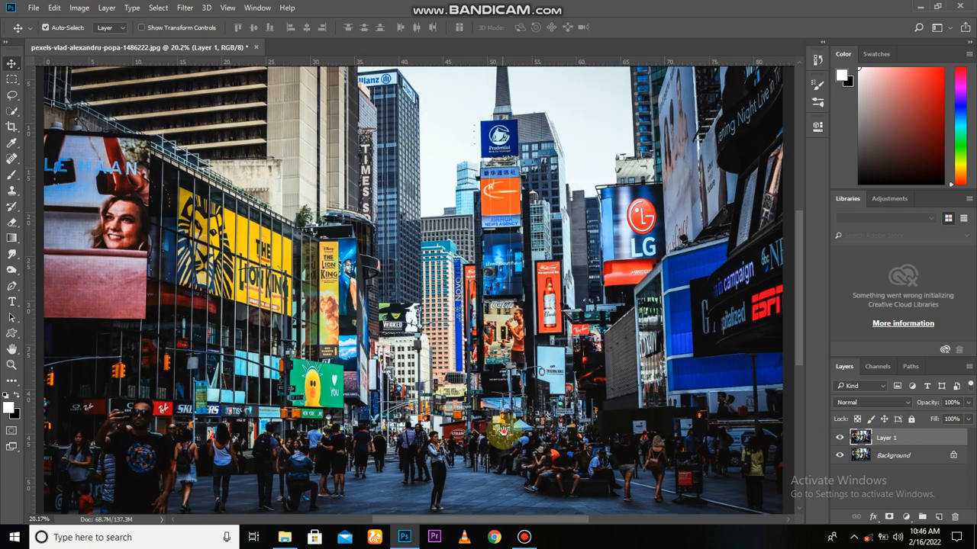
{"action": "left_click_drag", "start_coordinate": [505, 429], "coordinate": [510, 382]}
{"action": "scroll", "coordinate": [464, 425], "scroll_direction": "up", "scroll_amount": 2}
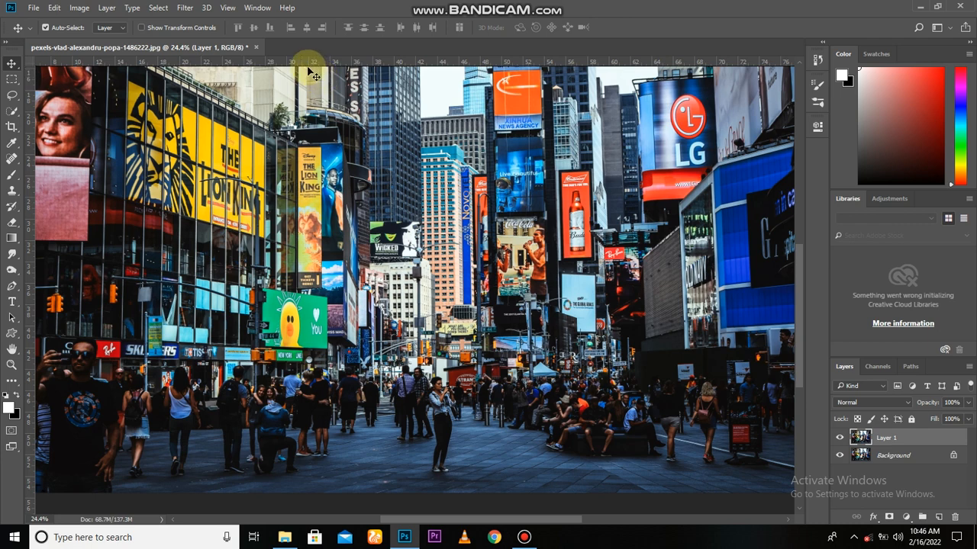
{"action": "left_click", "coordinate": [189, 9]}
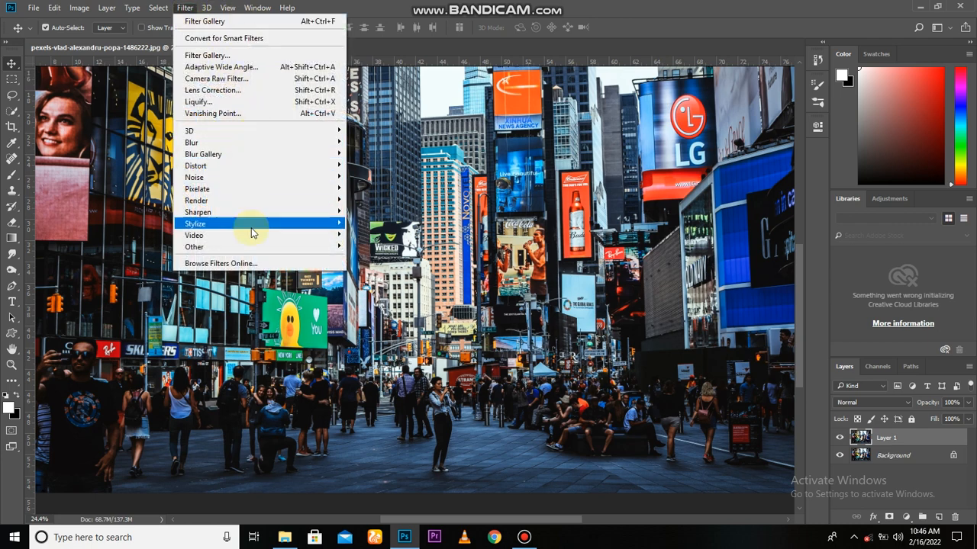
{"action": "mouse_move", "coordinate": [252, 228]}
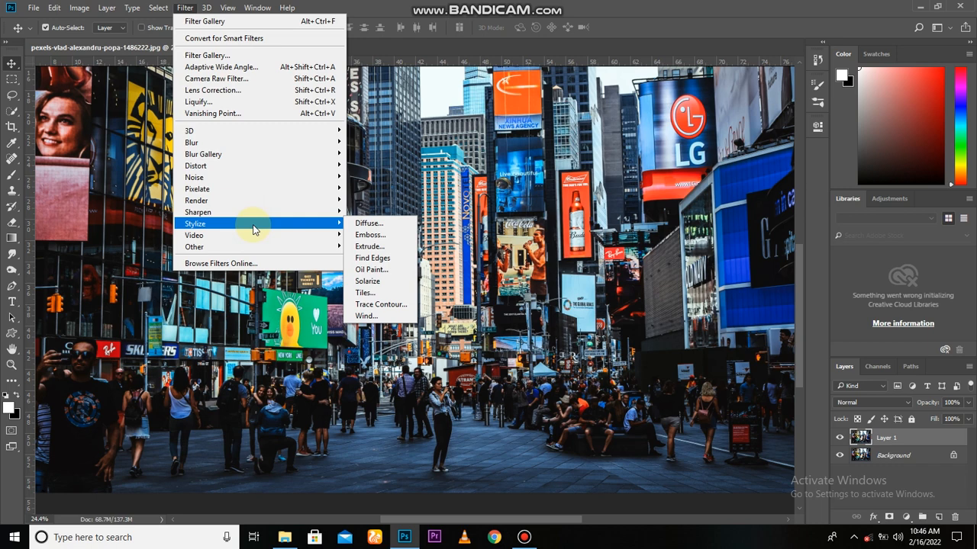
{"action": "left_click", "coordinate": [369, 225]}
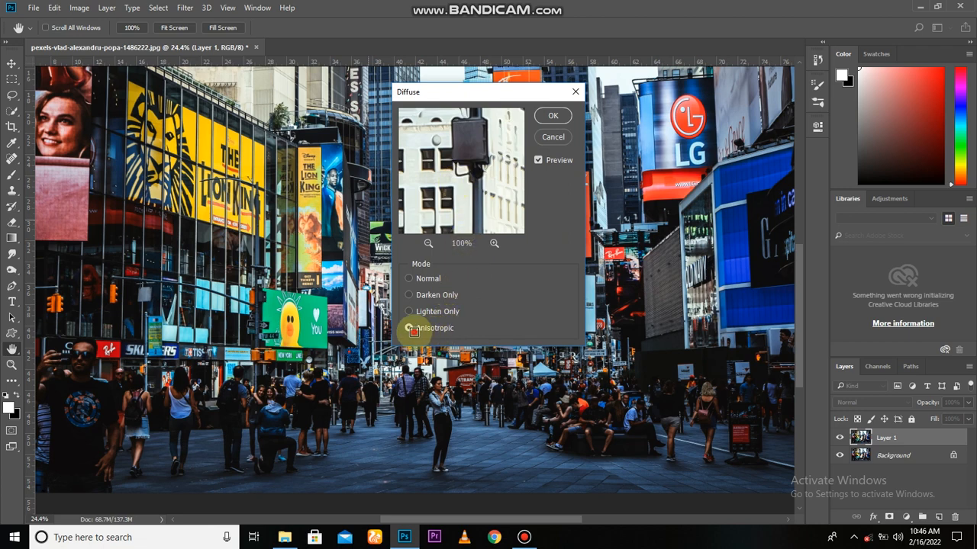
{"action": "left_click", "coordinate": [410, 329]}
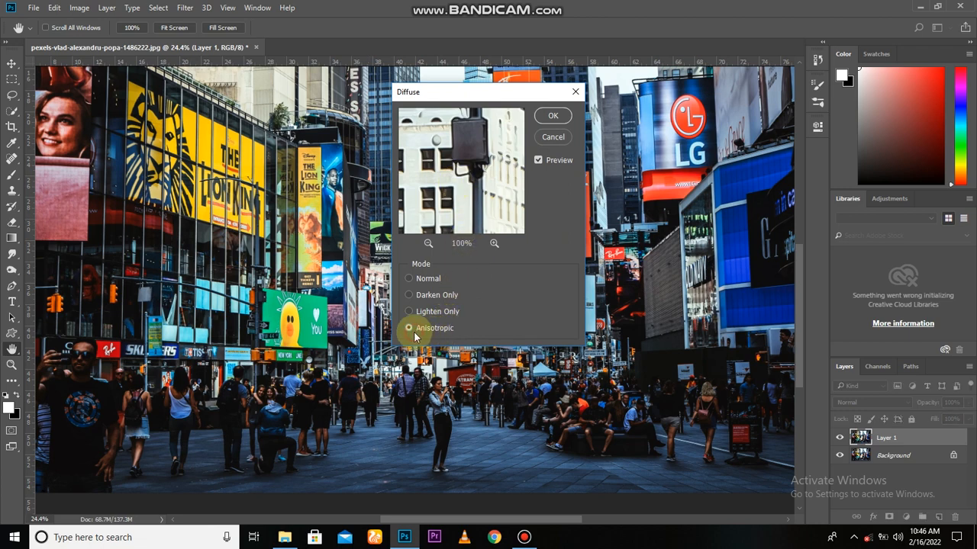
{"action": "left_click", "coordinate": [551, 116]}
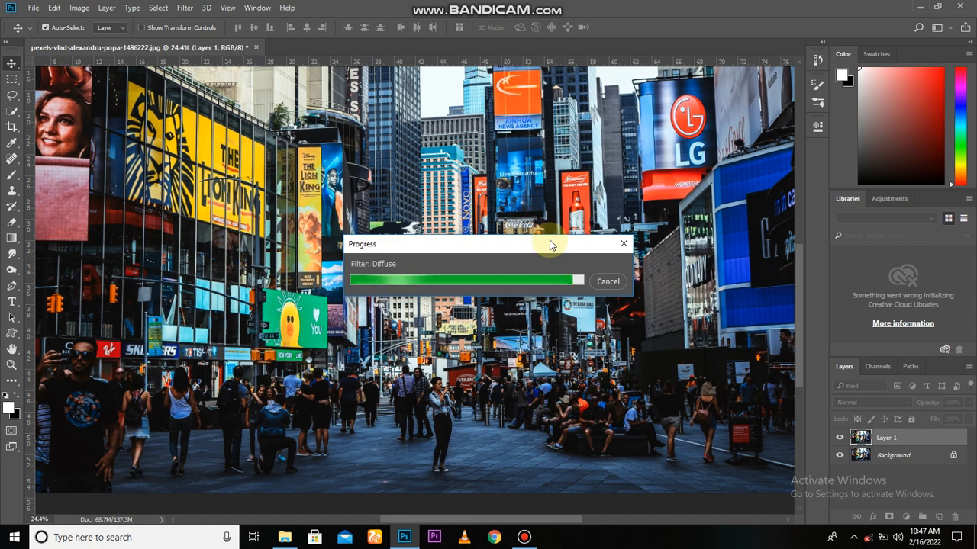
- Reapply the same Diffuse filter to the duplicated layer two more times
{"action": "left_click", "coordinate": [186, 8]}
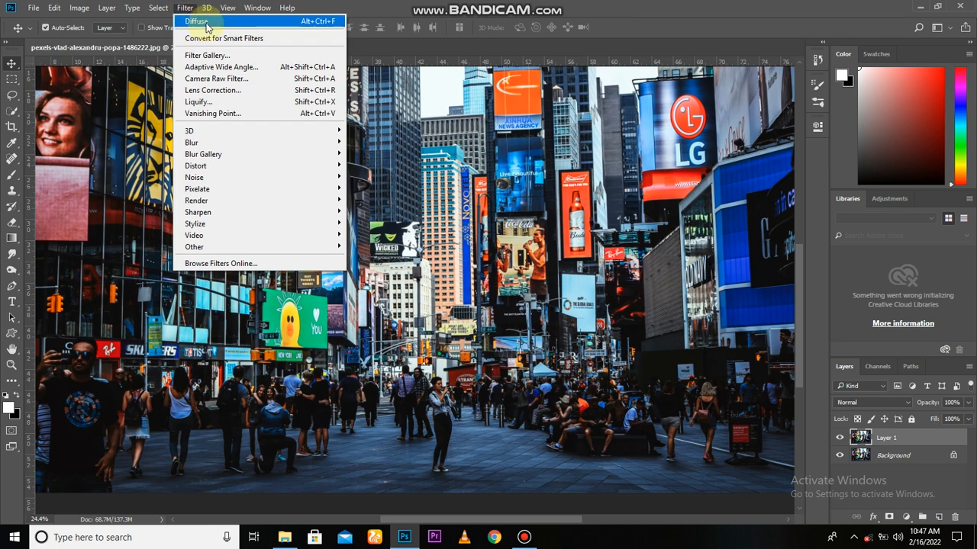
{"action": "left_click", "coordinate": [206, 22]}
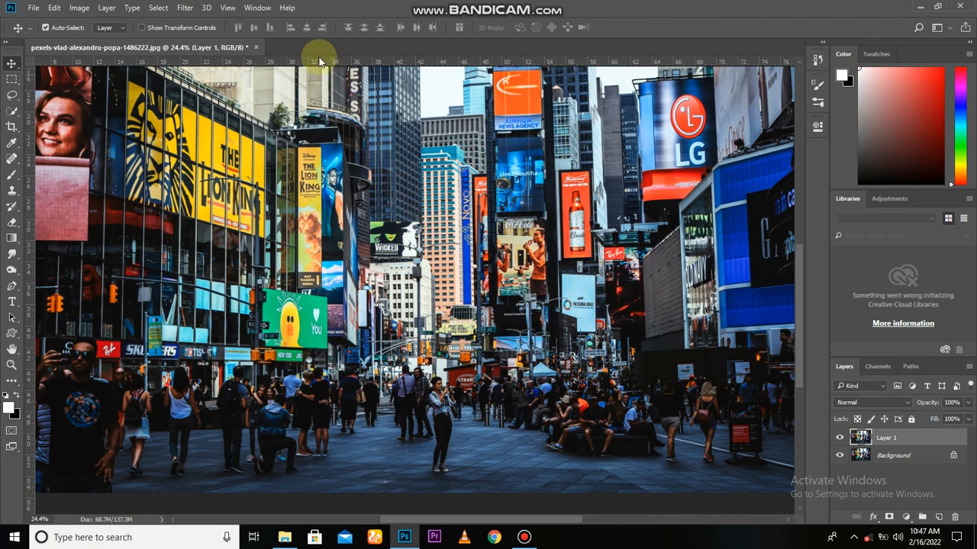
{"action": "left_click", "coordinate": [186, 8]}
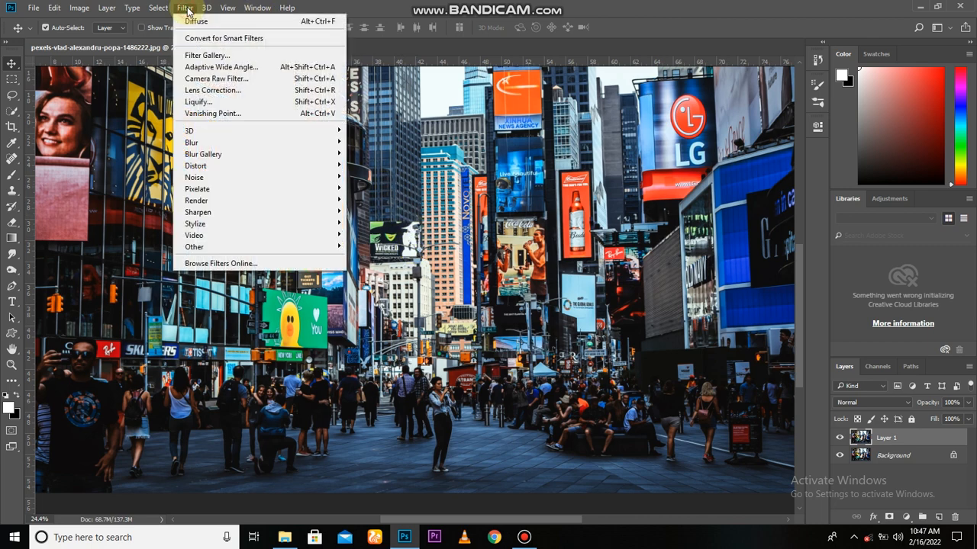
{"action": "left_click", "coordinate": [198, 22]}
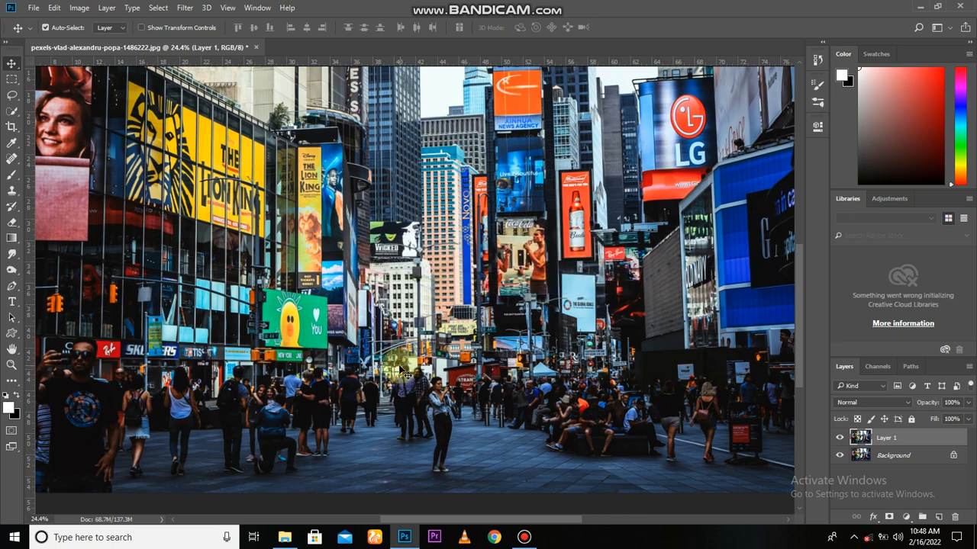
- Apply the Oil Paint filter to Layer 1 with Stylization set to 2.1, checking the effect on the woman holding the phone
{"action": "scroll", "coordinate": [403, 374], "scroll_direction": "up", "scroll_amount": 2}
{"action": "left_click_drag", "start_coordinate": [458, 390], "coordinate": [404, 344]}
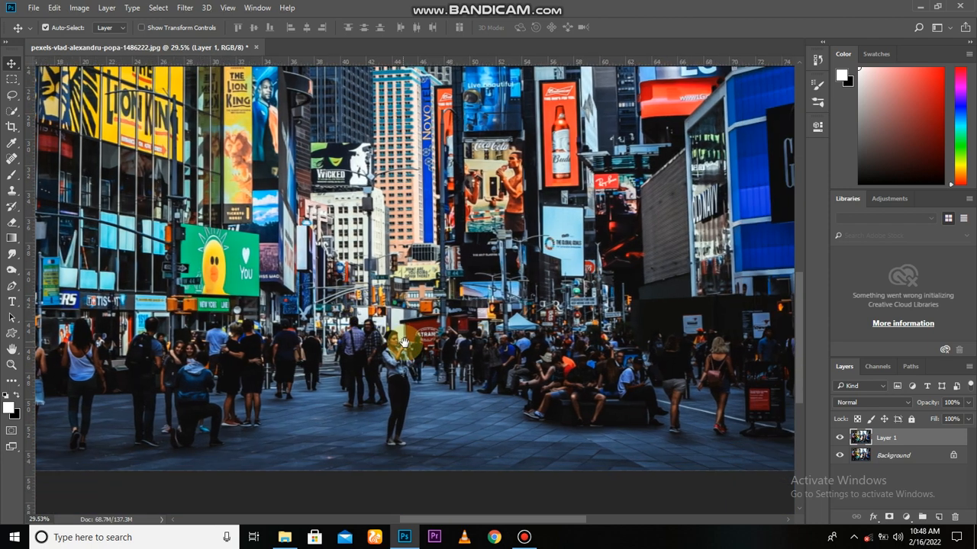
{"action": "scroll", "coordinate": [405, 359], "scroll_direction": "up", "scroll_amount": 2}
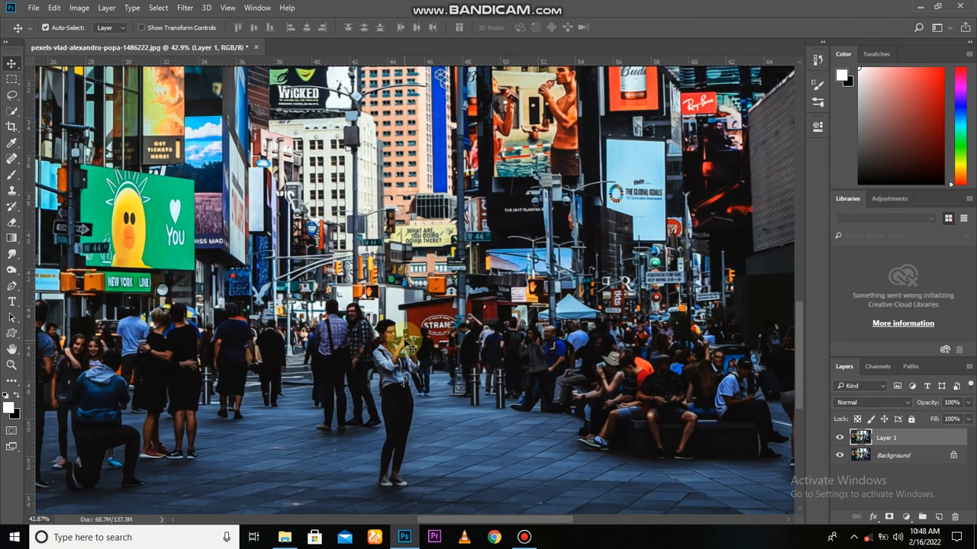
{"action": "scroll", "coordinate": [312, 160], "scroll_direction": "up", "scroll_amount": 1}
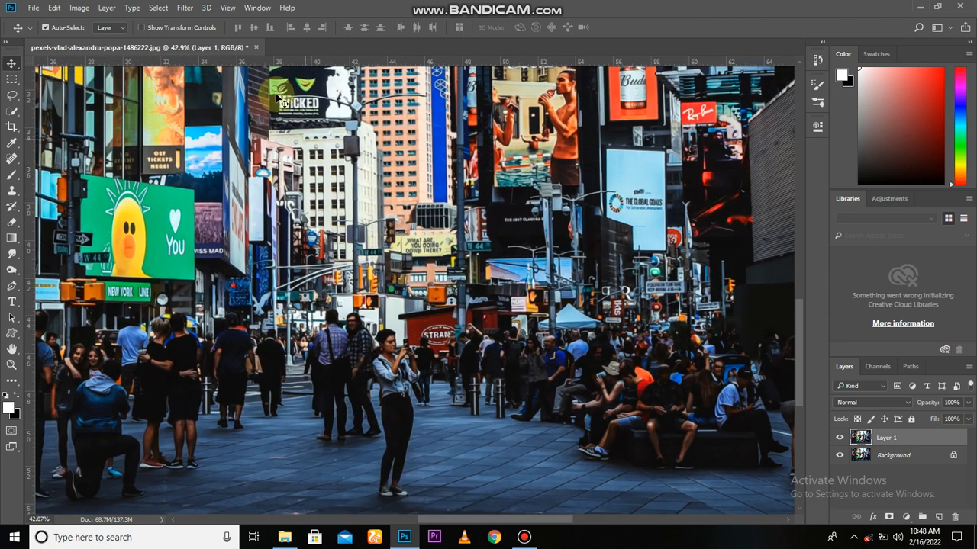
{"action": "left_click", "coordinate": [187, 8]}
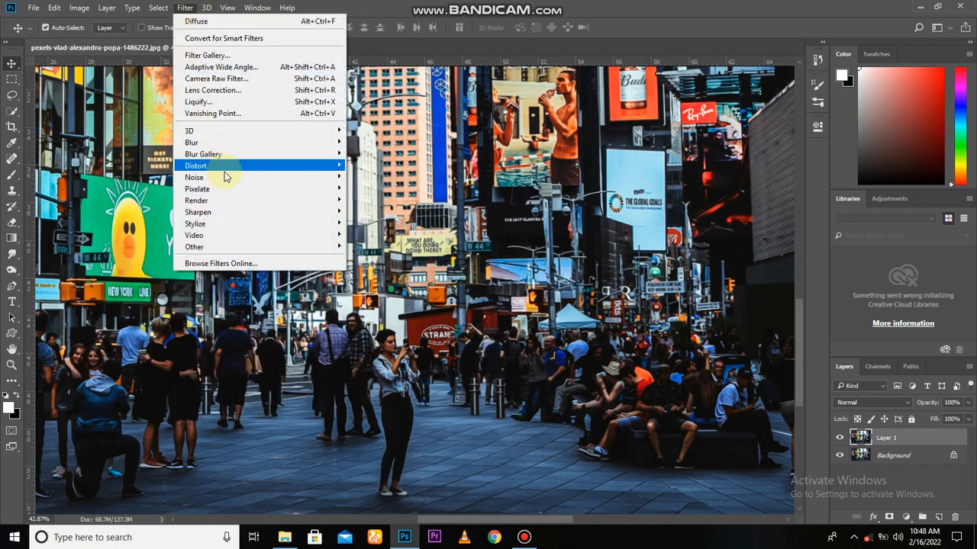
{"action": "mouse_move", "coordinate": [244, 225]}
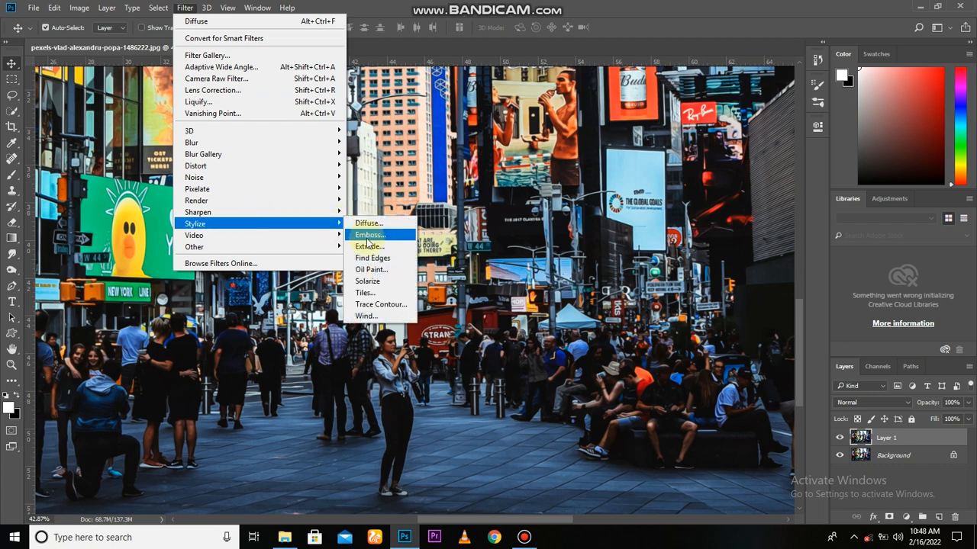
{"action": "left_click", "coordinate": [369, 270]}
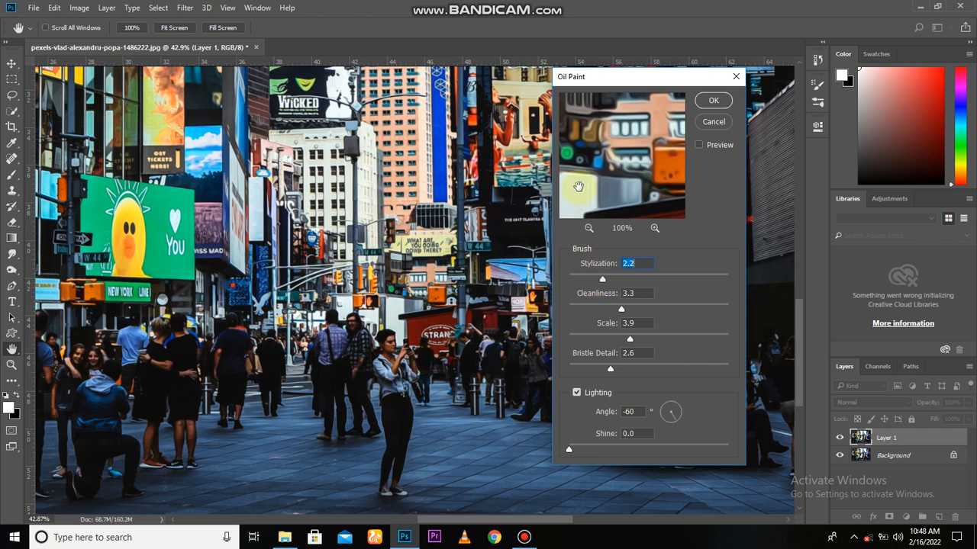
{"action": "left_click_drag", "start_coordinate": [578, 186], "coordinate": [561, 130]}
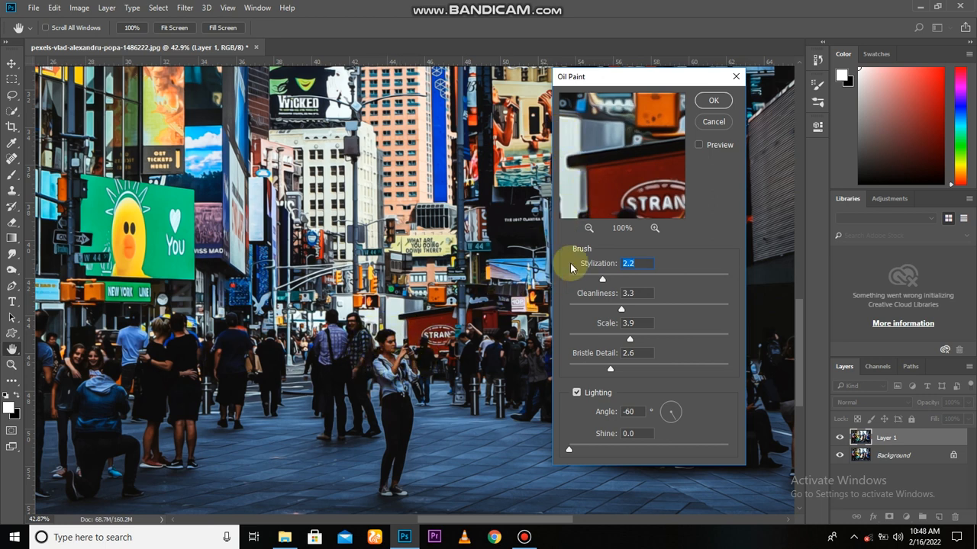
{"action": "mouse_move", "coordinate": [626, 183]}
{"action": "left_mouse_down"}
{"action": "mouse_move", "coordinate": [621, 124]}
{"action": "mouse_move", "coordinate": [654, 170]}
{"action": "mouse_move", "coordinate": [725, 153]}
{"action": "mouse_move", "coordinate": [697, 163]}
{"action": "mouse_move", "coordinate": [679, 196]}
{"action": "mouse_move", "coordinate": [685, 211]}
{"action": "mouse_move", "coordinate": [647, 190]}
{"action": "left_mouse_up"}
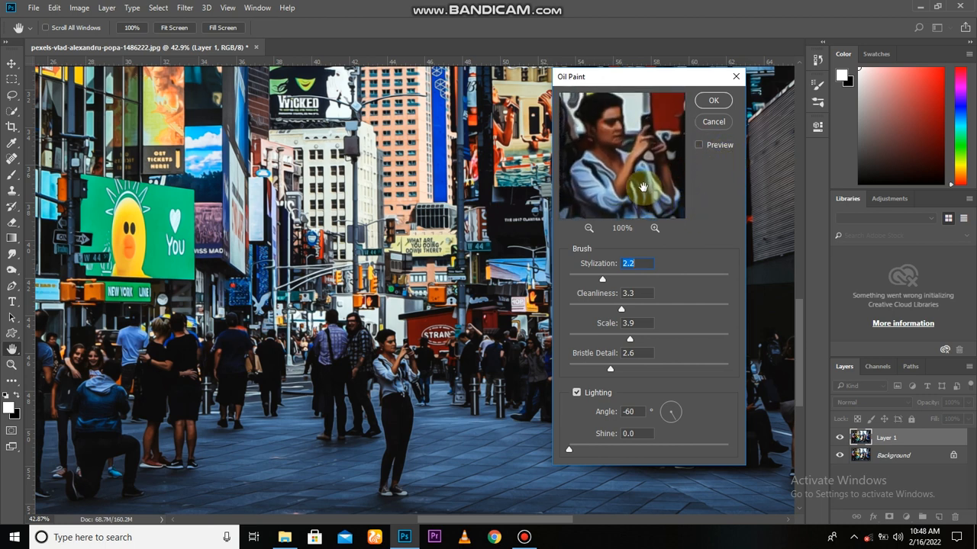
{"action": "left_click", "coordinate": [601, 280]}
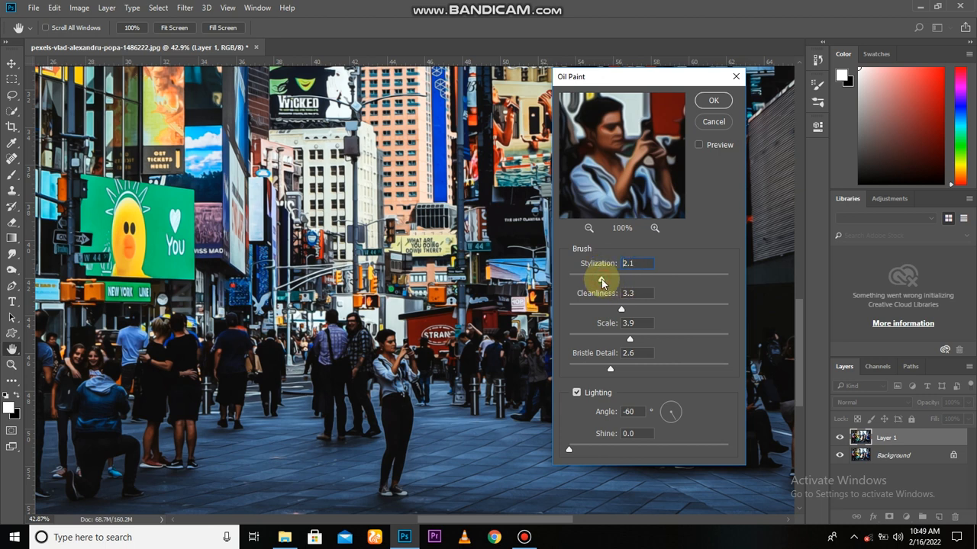
{"action": "left_click_drag", "start_coordinate": [602, 282], "coordinate": [603, 283]}
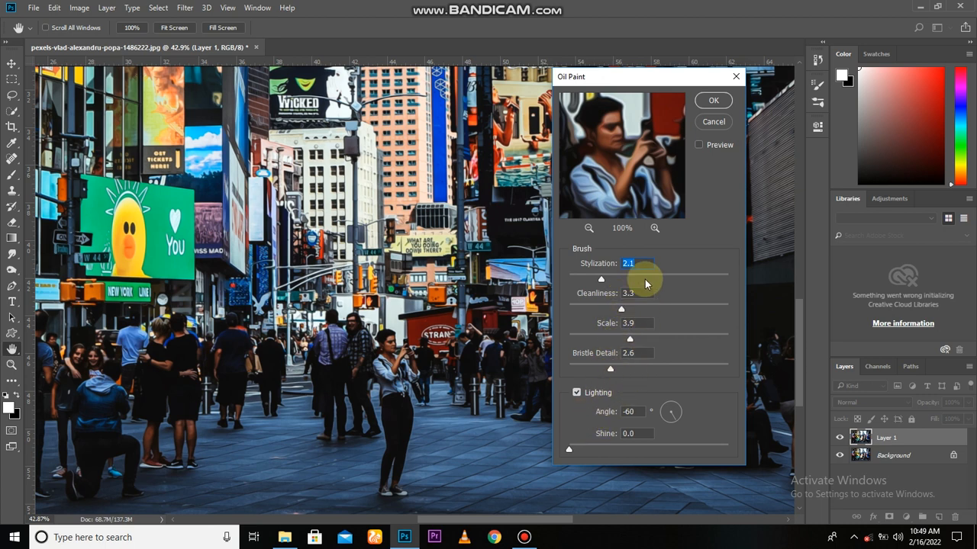
{"action": "left_click", "coordinate": [709, 102]}
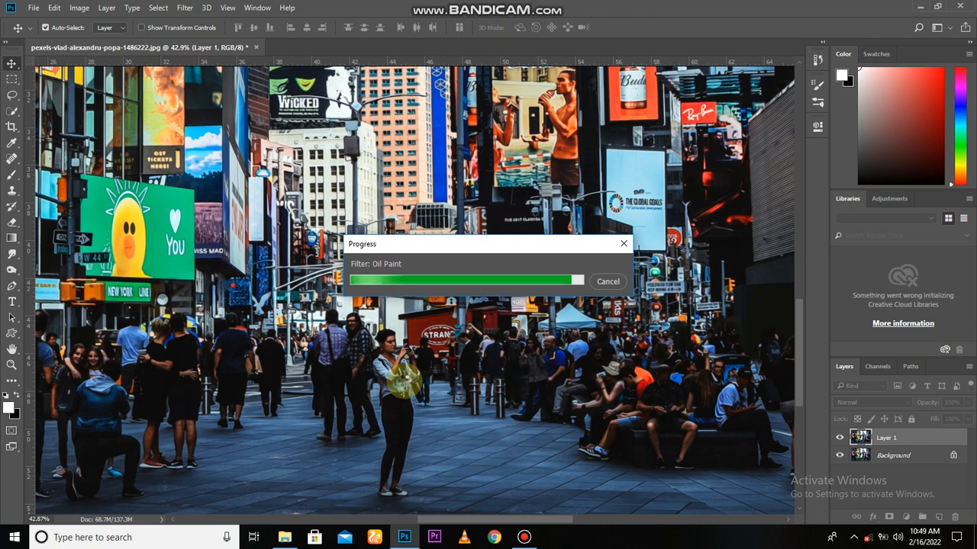
{"action": "scroll", "coordinate": [408, 377], "scroll_direction": "up", "scroll_amount": 1}
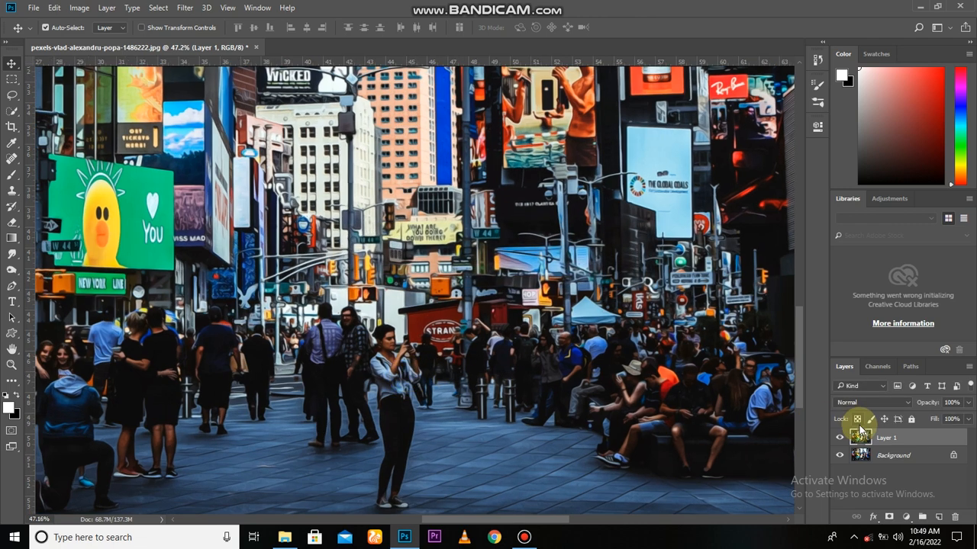
{"action": "left_click", "coordinate": [838, 438]}
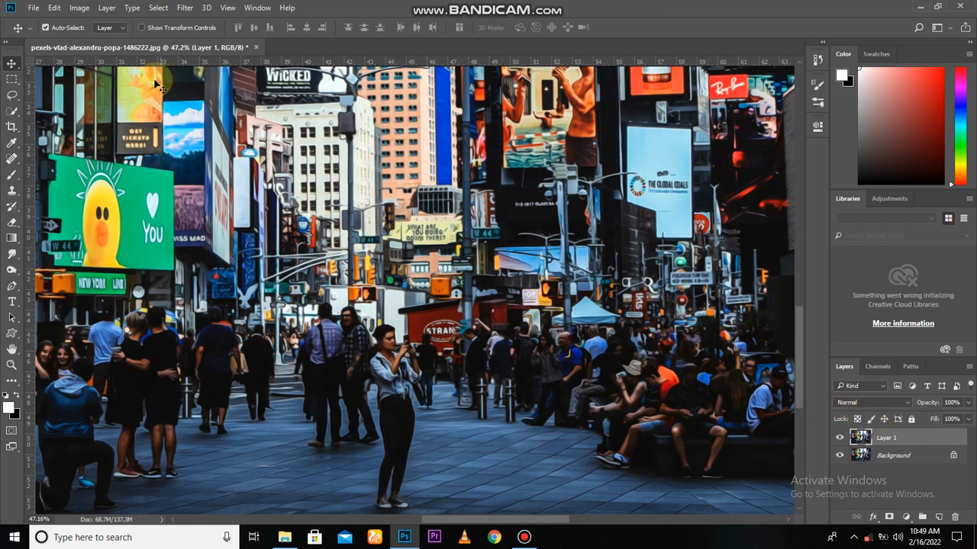
- Open the Filter Gallery on Layer 1 with Poster Edges and inspect its preview from the buildings to the woman holding the phone
{"action": "left_click", "coordinate": [177, 8]}
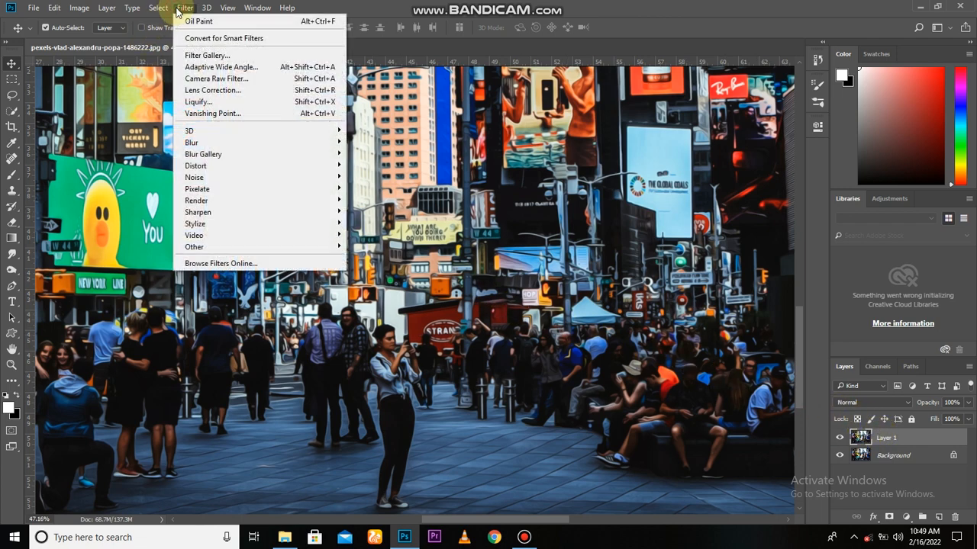
{"action": "left_click", "coordinate": [228, 56]}
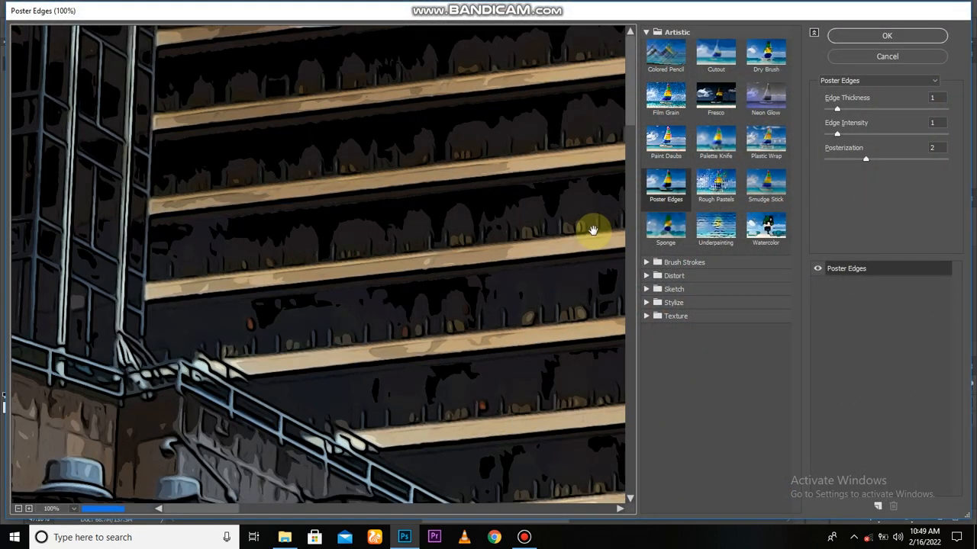
{"action": "left_click_drag", "start_coordinate": [527, 354], "coordinate": [462, 205]}
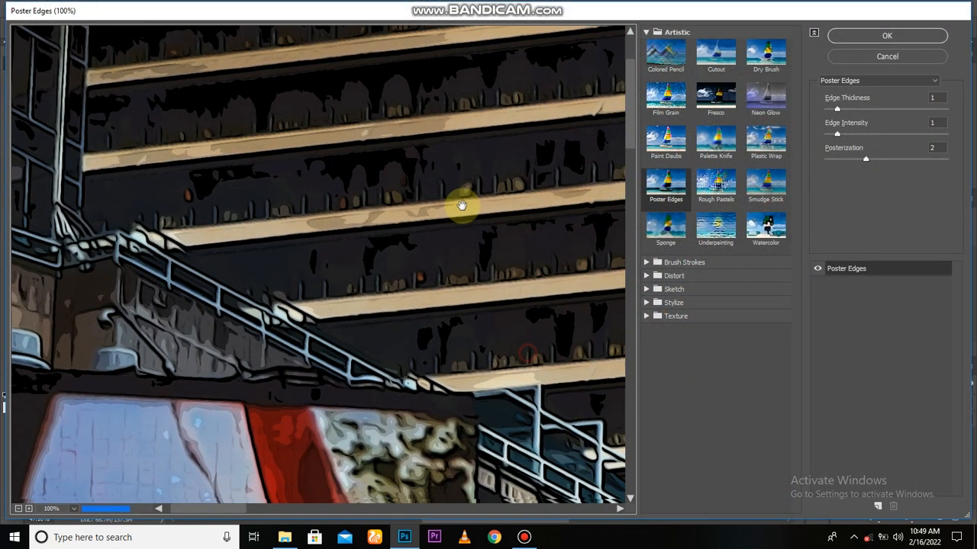
{"action": "left_click_drag", "start_coordinate": [466, 361], "coordinate": [396, 160]}
{"action": "left_click_drag", "start_coordinate": [451, 396], "coordinate": [349, 148]}
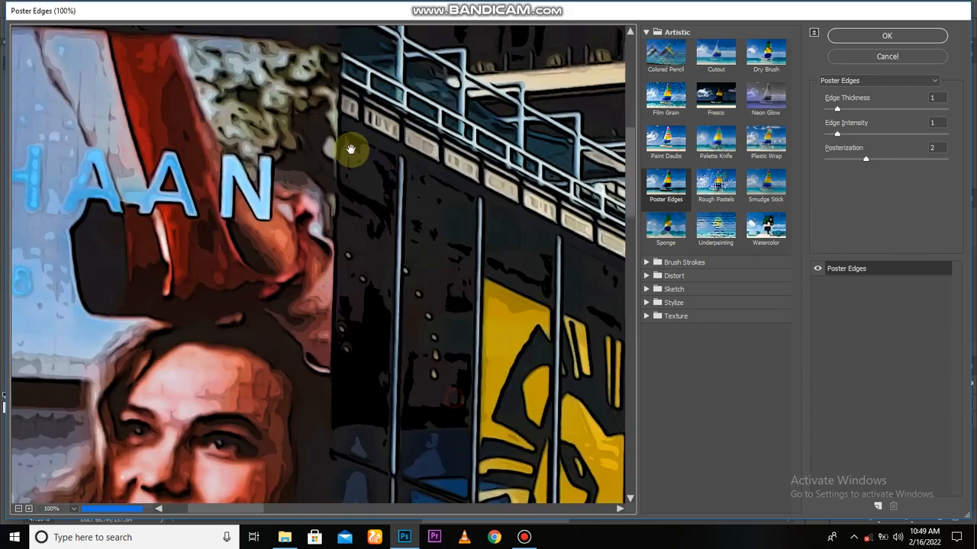
{"action": "left_click_drag", "start_coordinate": [414, 388], "coordinate": [350, 126]}
{"action": "left_click_drag", "start_coordinate": [457, 384], "coordinate": [119, 157]}
{"action": "left_click_drag", "start_coordinate": [462, 407], "coordinate": [153, 183]}
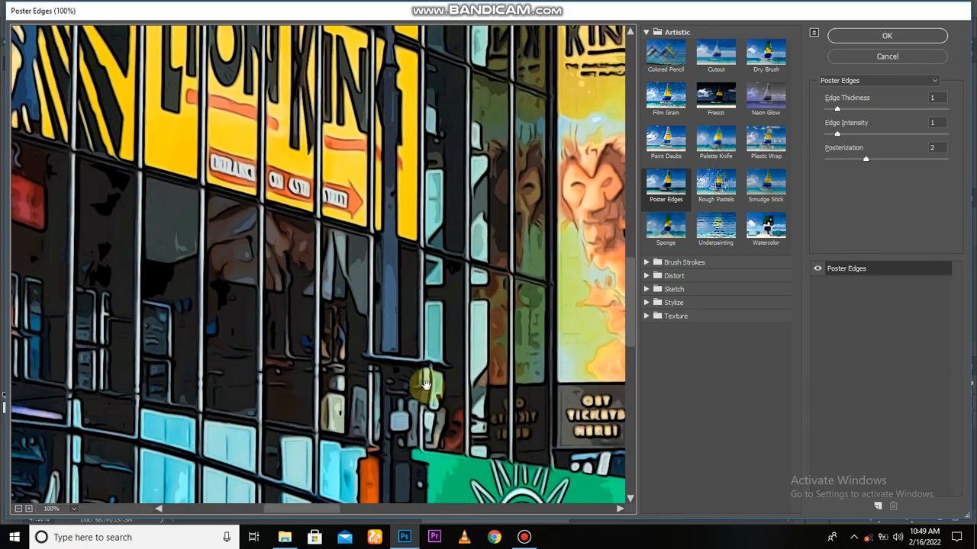
{"action": "left_click_drag", "start_coordinate": [427, 386], "coordinate": [155, 119]}
{"action": "left_click_drag", "start_coordinate": [387, 392], "coordinate": [258, 123]}
{"action": "left_click_drag", "start_coordinate": [440, 323], "coordinate": [273, 397]}
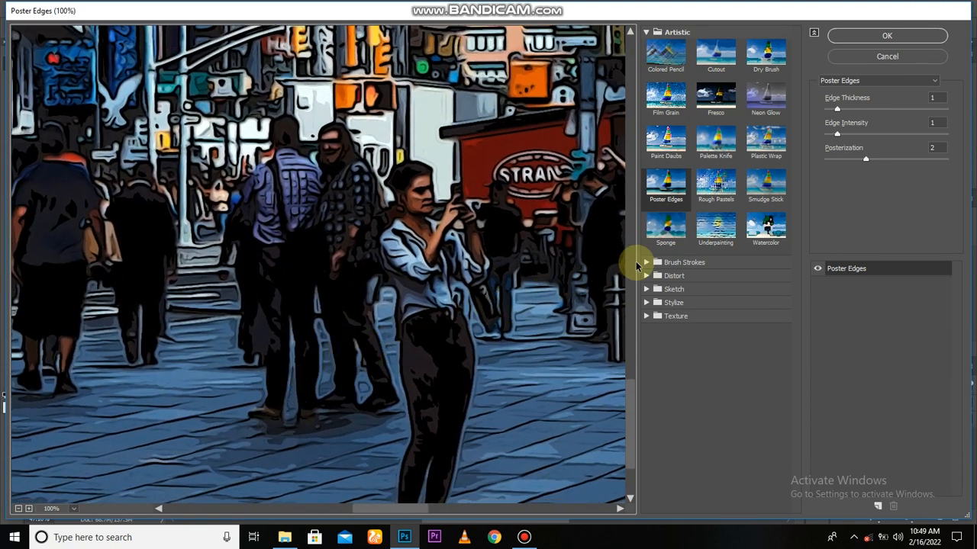
- Try Paint Daubs with Brush Size 1, Sharpness 1 and the Simple brush type, checking the preview on the woman and pavement
{"action": "left_click", "coordinate": [664, 137]}
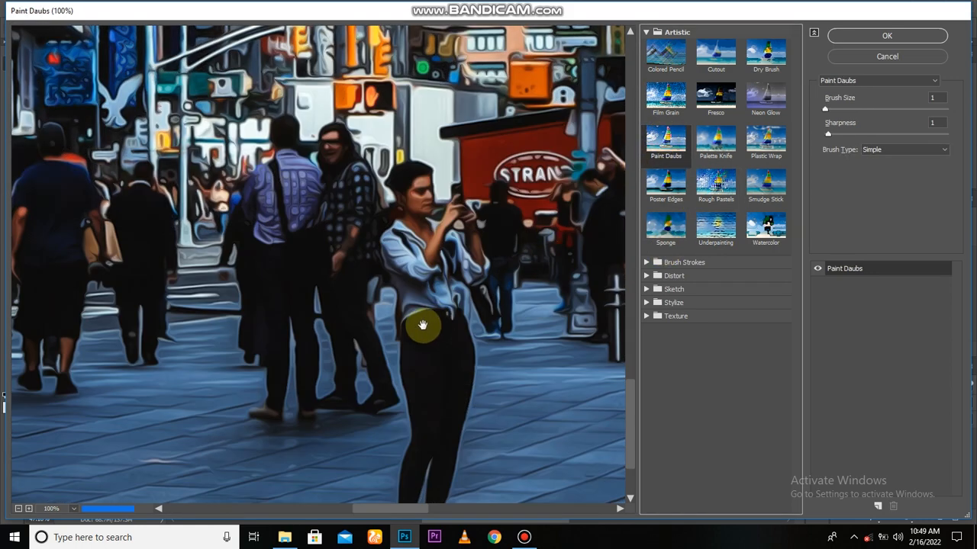
{"action": "mouse_move", "coordinate": [421, 324]}
{"action": "left_mouse_down"}
{"action": "mouse_move", "coordinate": [404, 290]}
{"action": "mouse_move", "coordinate": [364, 259]}
{"action": "mouse_move", "coordinate": [331, 180]}
{"action": "left_mouse_up"}
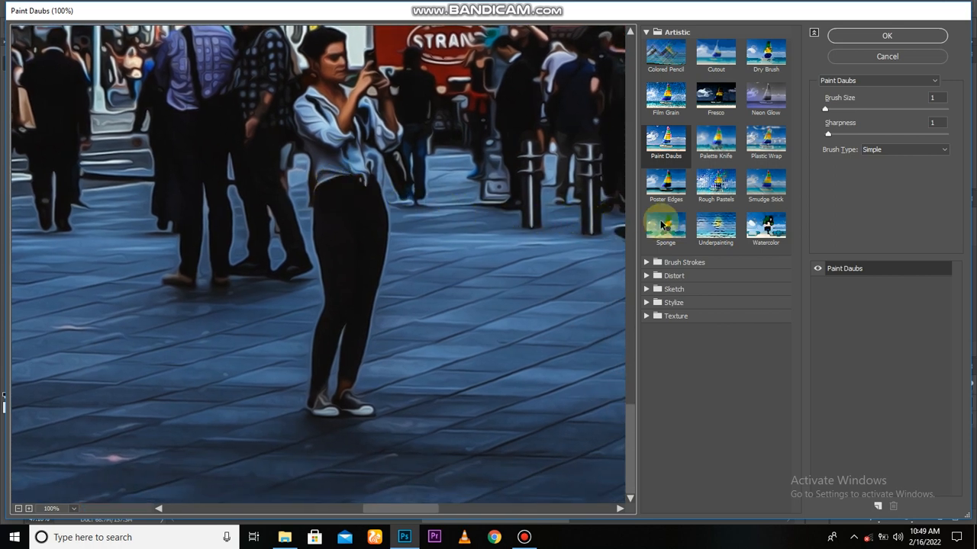
{"action": "mouse_move", "coordinate": [369, 251]}
{"action": "left_mouse_down"}
{"action": "mouse_move", "coordinate": [376, 294]}
{"action": "mouse_move", "coordinate": [415, 364]}
{"action": "left_mouse_up"}
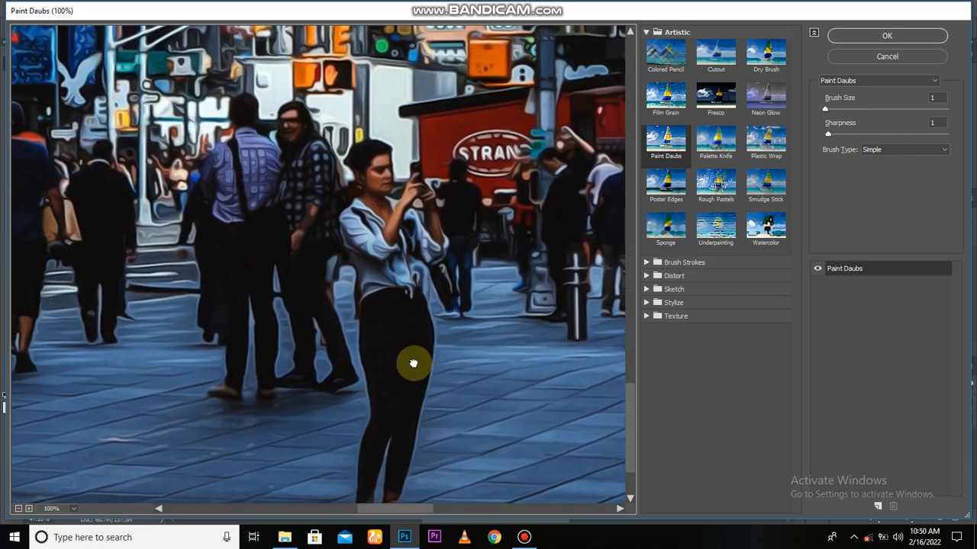
{"action": "left_click_drag", "start_coordinate": [414, 323], "coordinate": [419, 364]}
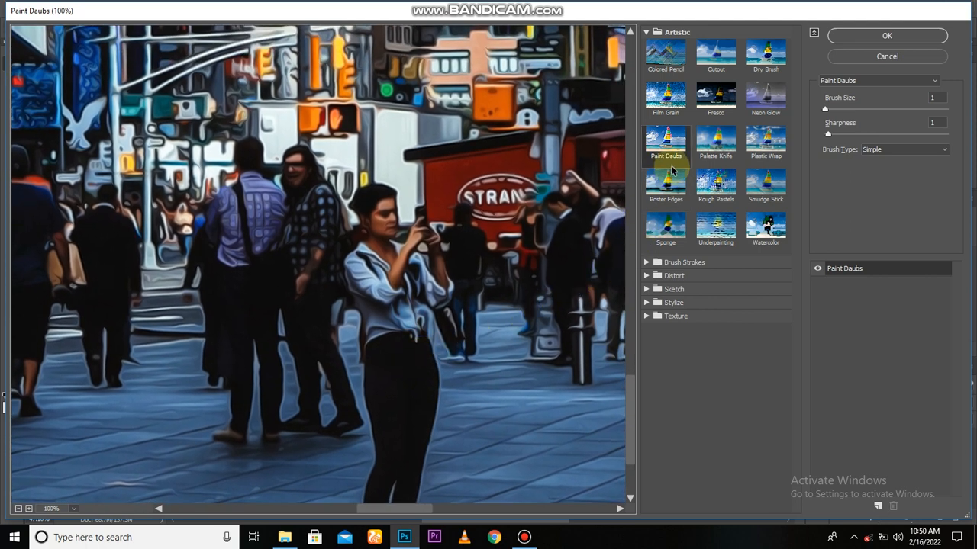
- Switch back to Poster Edges and set Posterization to 3, checking the preview around the woman holding the phone
{"action": "left_click", "coordinate": [666, 184]}
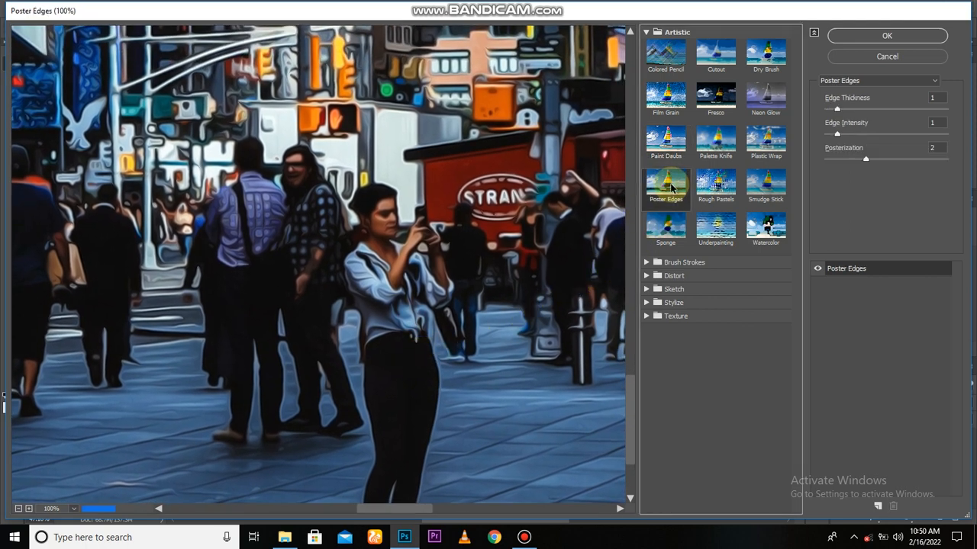
{"action": "left_click_drag", "start_coordinate": [464, 307], "coordinate": [316, 135]}
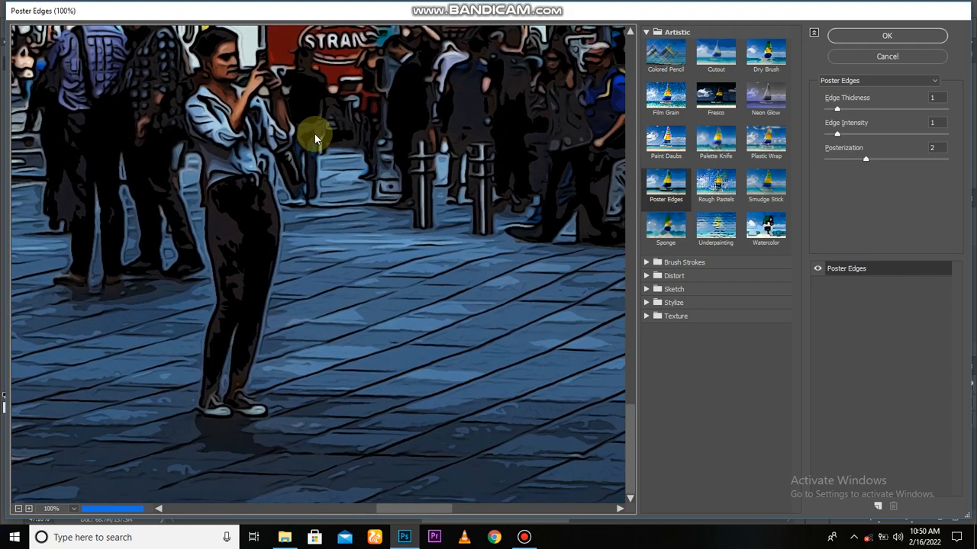
{"action": "left_click_drag", "start_coordinate": [403, 271], "coordinate": [371, 279]}
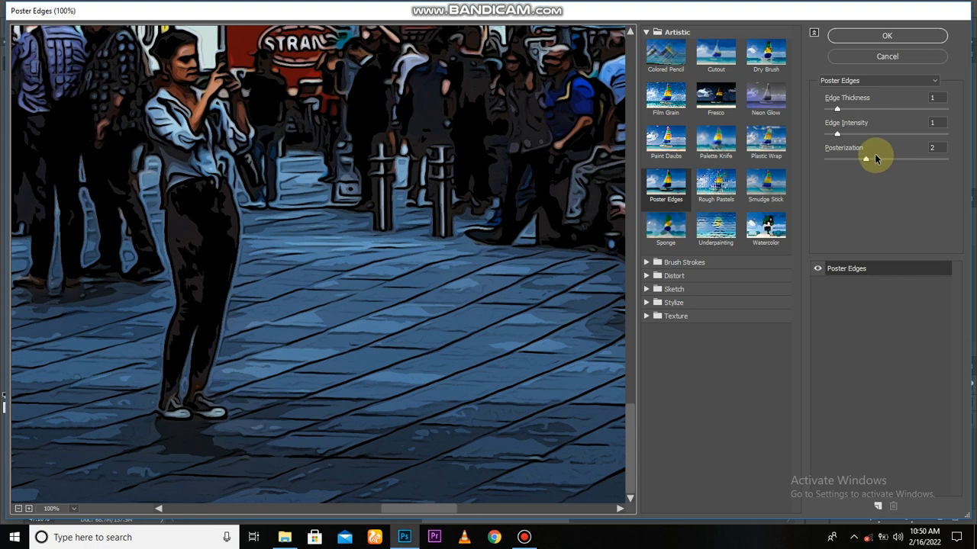
{"action": "left_click", "coordinate": [873, 159]}
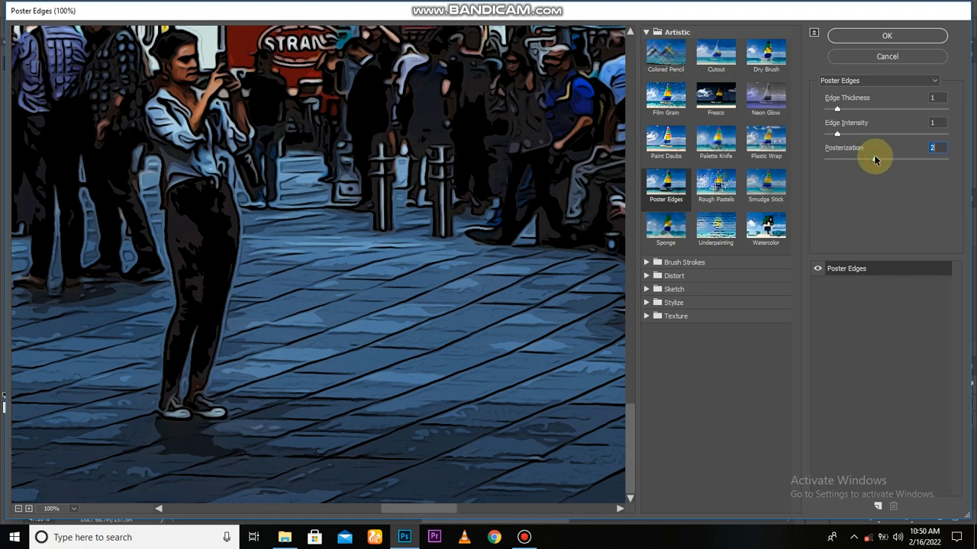
{"action": "left_click_drag", "start_coordinate": [875, 158], "coordinate": [885, 158]}
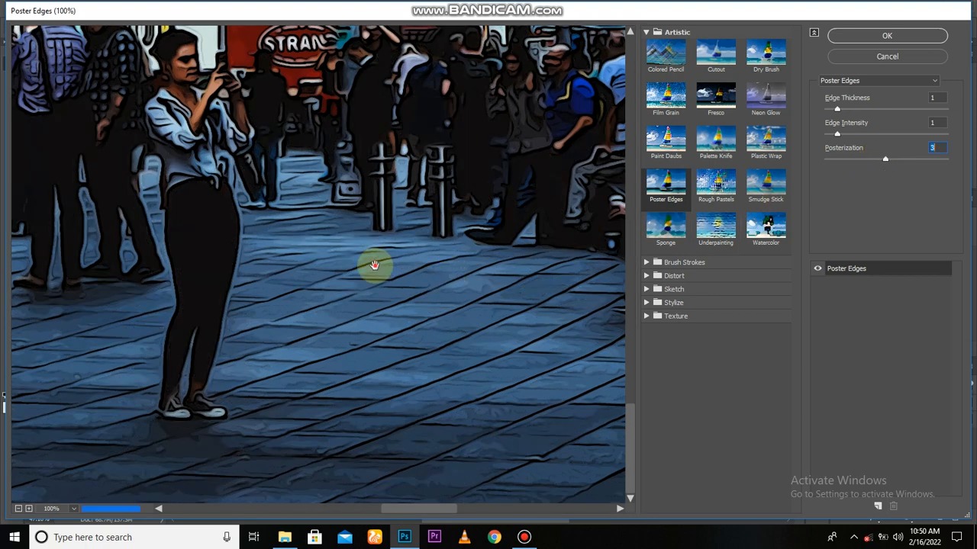
{"action": "left_click_drag", "start_coordinate": [375, 265], "coordinate": [483, 362]}
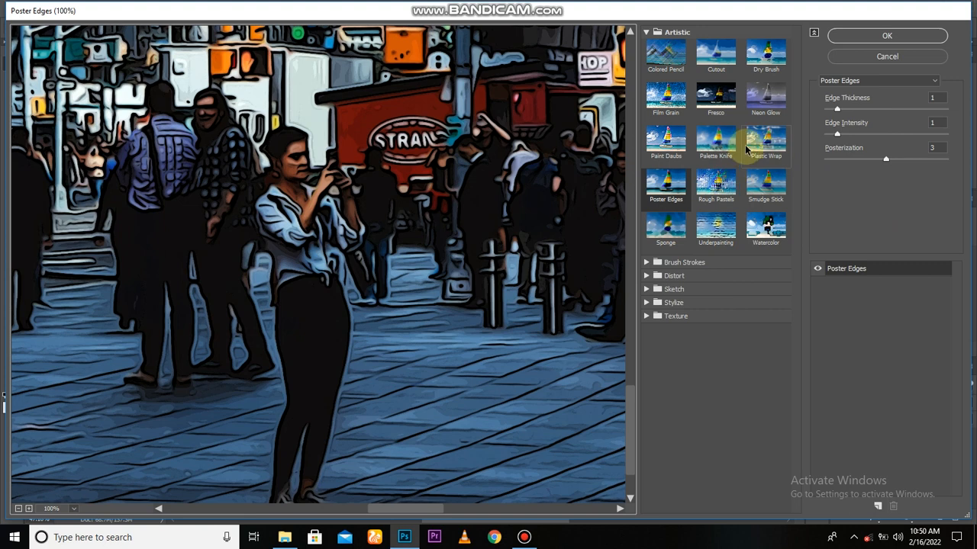
- Compare the preview with Paint Daubs once more, and apply Poster Edges to Layer 1
{"action": "left_click", "coordinate": [658, 156]}
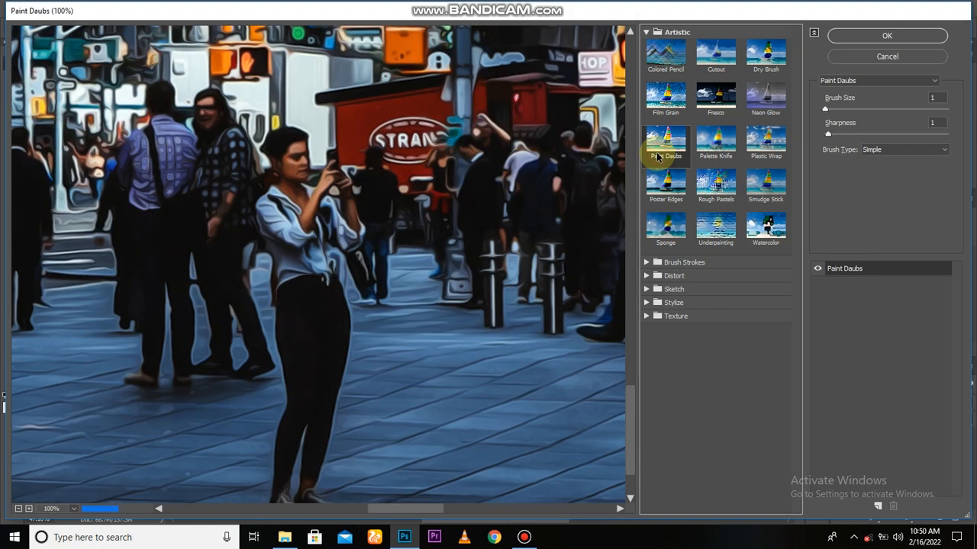
{"action": "left_click", "coordinate": [665, 191]}
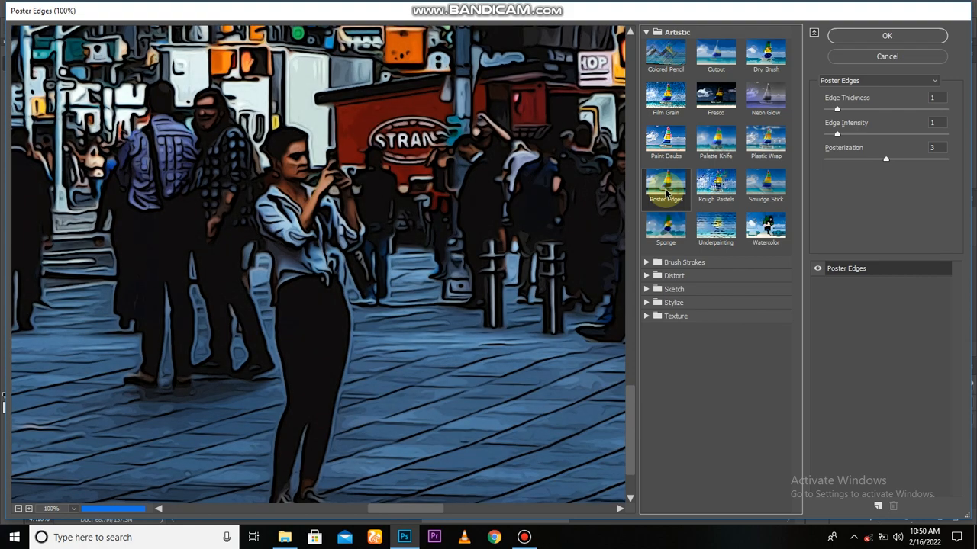
{"action": "left_click", "coordinate": [858, 36]}
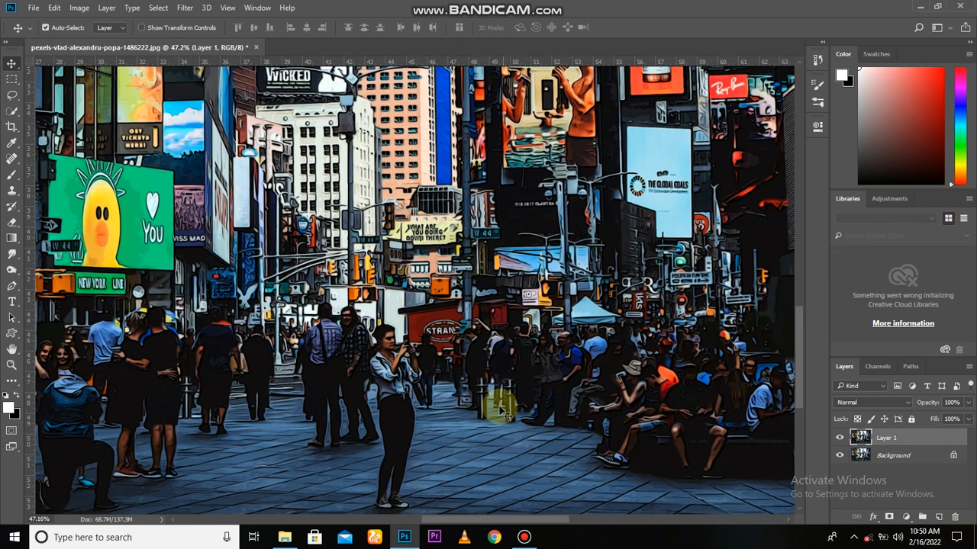
- Examine the Poster Edges effect on the woman holding the phone and the surrounding crowd, comparing it with the previous state
{"action": "left_click_drag", "start_coordinate": [495, 369], "coordinate": [567, 329]}
{"action": "key", "text": "ctrl+z"}
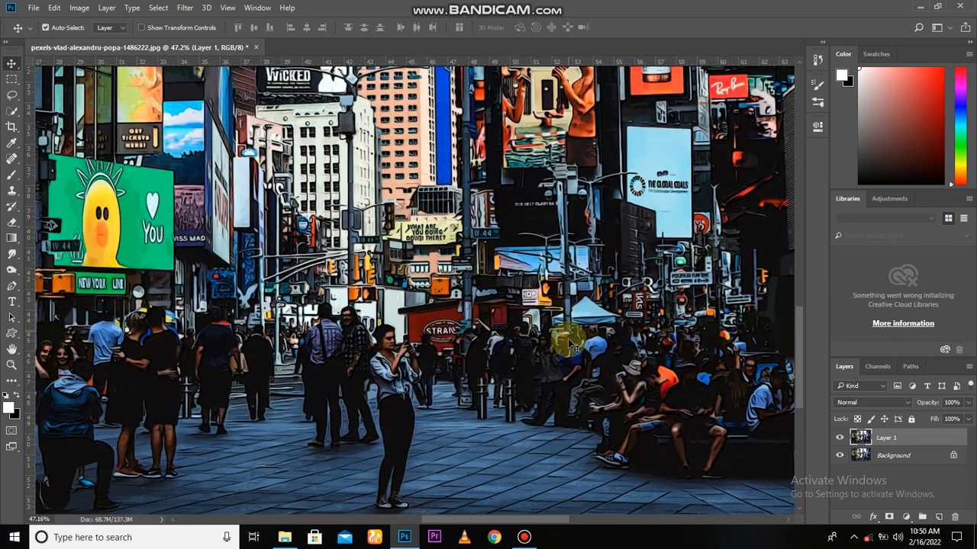
{"action": "left_click_drag", "start_coordinate": [506, 408], "coordinate": [501, 309]}
{"action": "scroll", "coordinate": [382, 330], "scroll_direction": "up", "scroll_amount": 3}
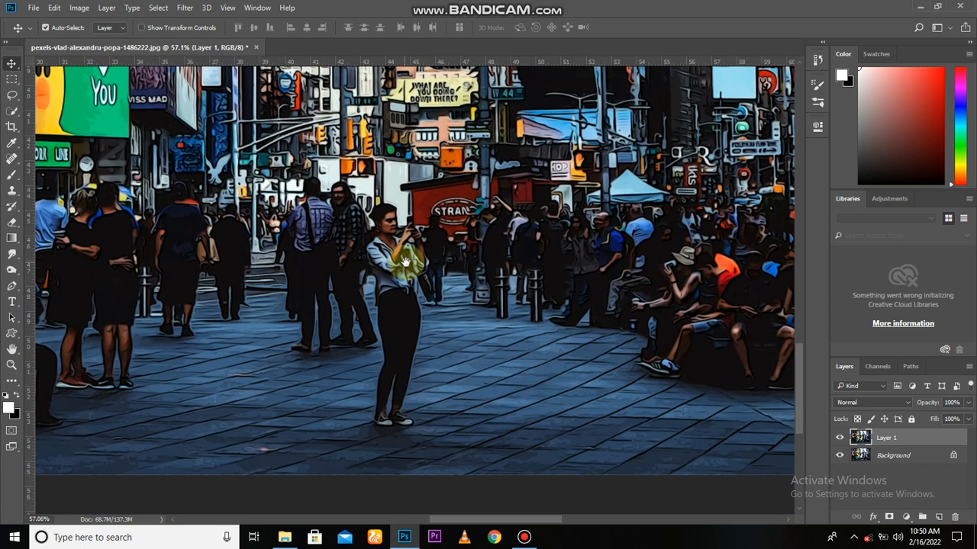
{"action": "left_click_drag", "start_coordinate": [404, 261], "coordinate": [415, 407]}
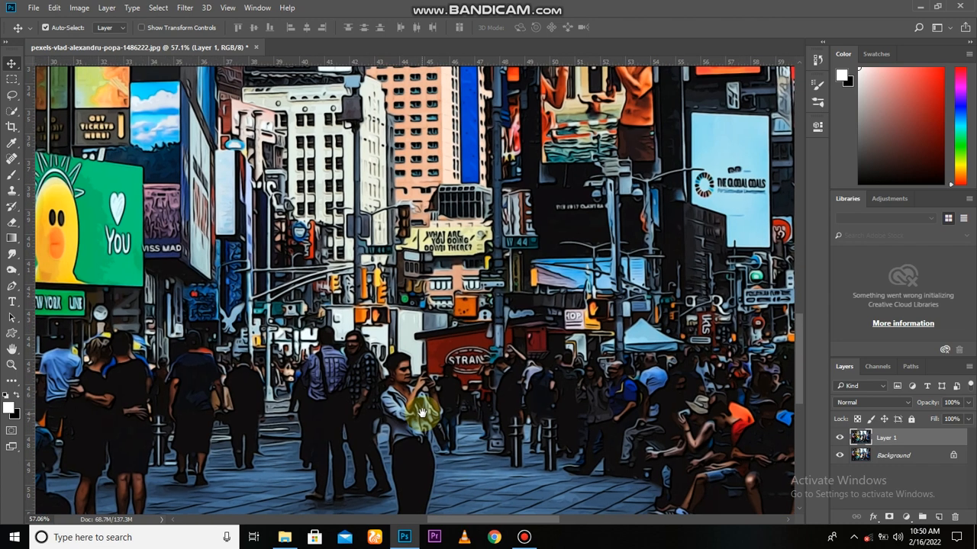
{"action": "scroll", "coordinate": [457, 393], "scroll_direction": "up", "scroll_amount": 1}
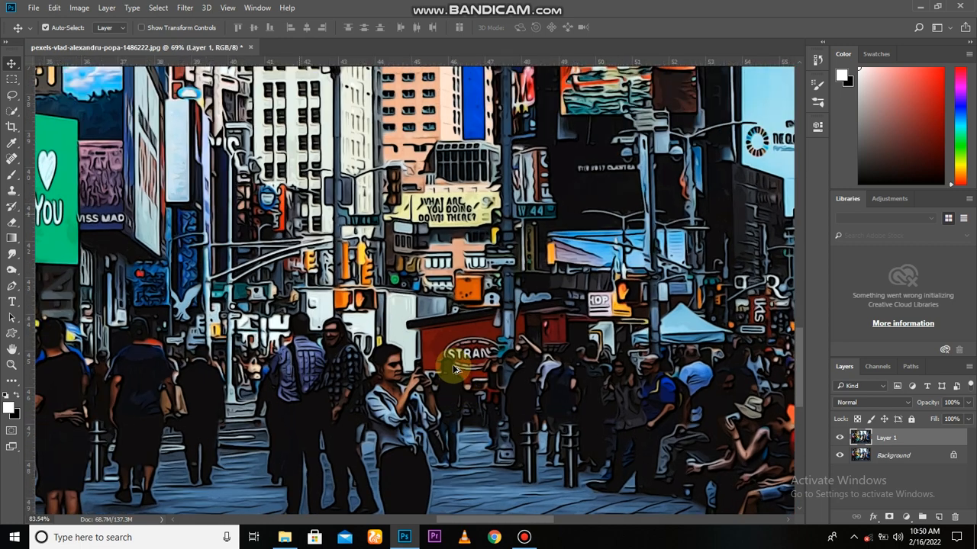
{"action": "scroll", "coordinate": [448, 364], "scroll_direction": "up", "scroll_amount": 2}
{"action": "left_click_drag", "start_coordinate": [447, 360], "coordinate": [444, 317]}
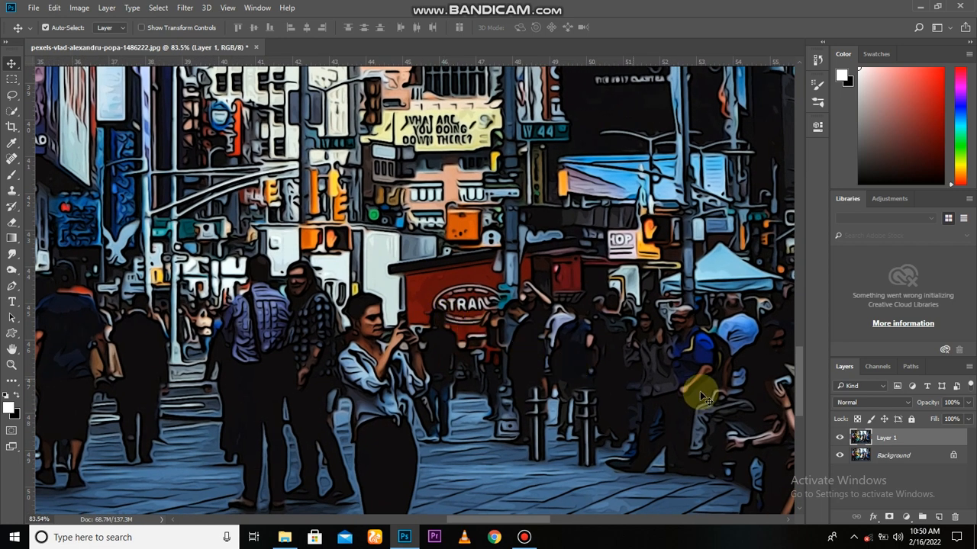
{"action": "mouse_move", "coordinate": [921, 406]}
{"action": "left_mouse_down"}
{"action": "mouse_move", "coordinate": [885, 401]}
{"action": "mouse_move", "coordinate": [959, 399]}
{"action": "mouse_move", "coordinate": [929, 419]}
{"action": "left_mouse_up"}
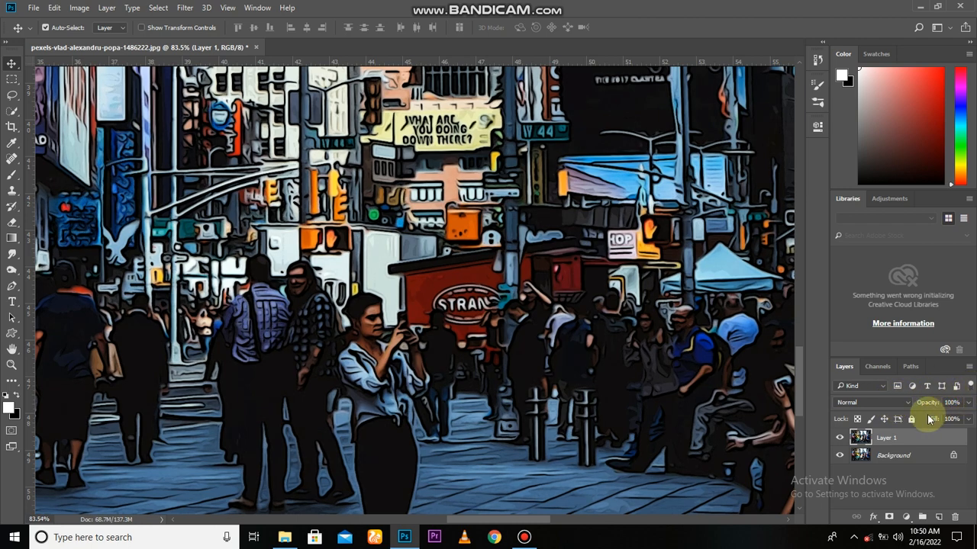
- Compare Layer 1 with the Background by toggling its visibility, and examine the effect on the buildings and the whole image
{"action": "left_click", "coordinate": [839, 440]}
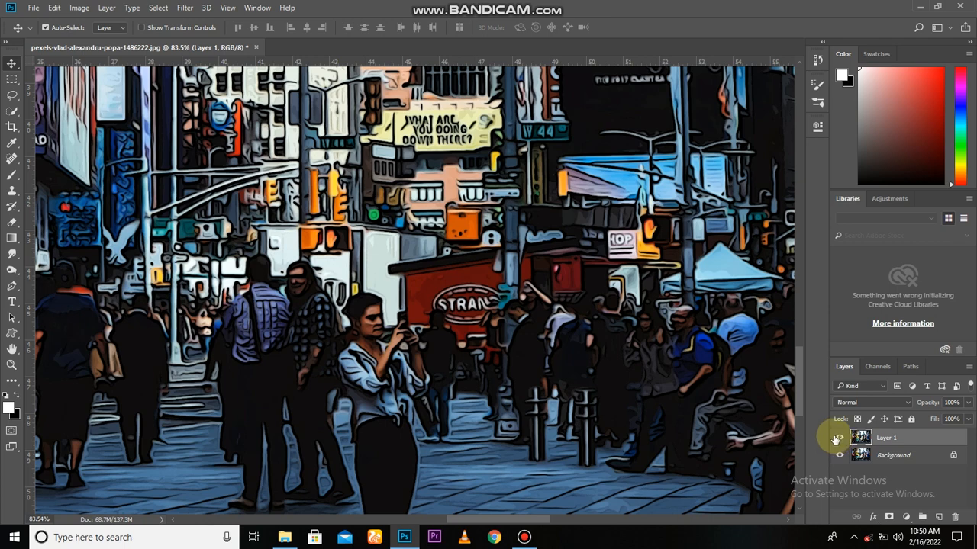
{"action": "left_click_drag", "start_coordinate": [550, 268], "coordinate": [610, 401]}
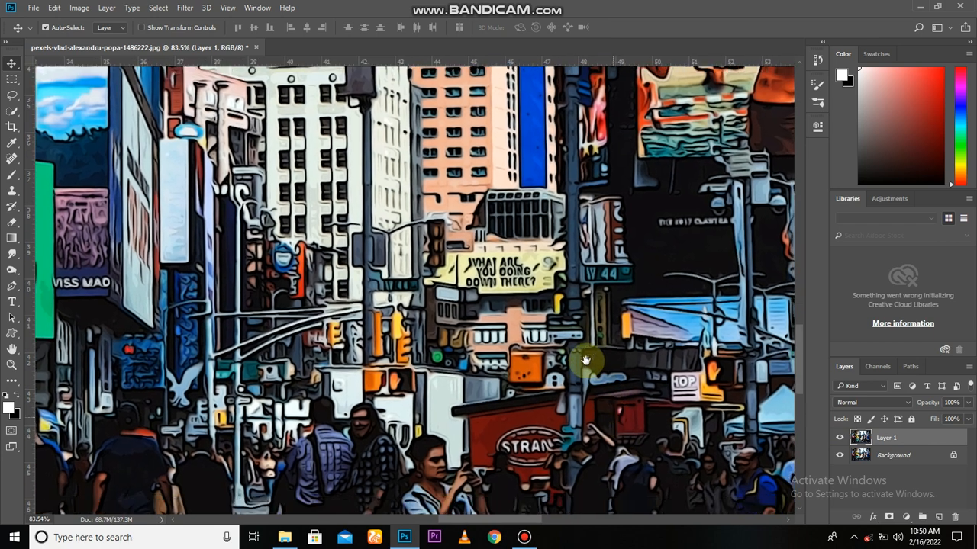
{"action": "left_click_drag", "start_coordinate": [585, 360], "coordinate": [572, 310]}
{"action": "scroll", "coordinate": [439, 387], "scroll_direction": "down", "scroll_amount": 3}
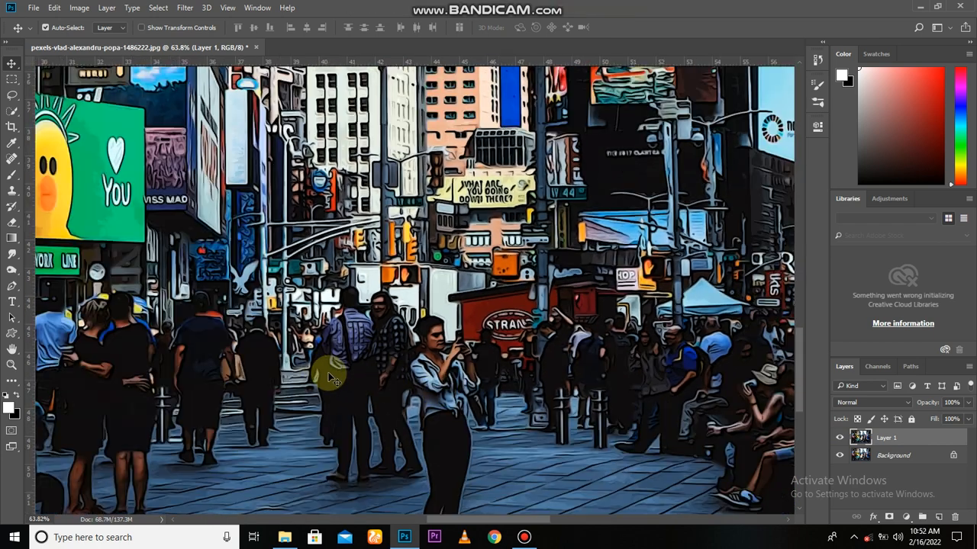
{"action": "scroll", "coordinate": [389, 381], "scroll_direction": "down", "scroll_amount": 2}
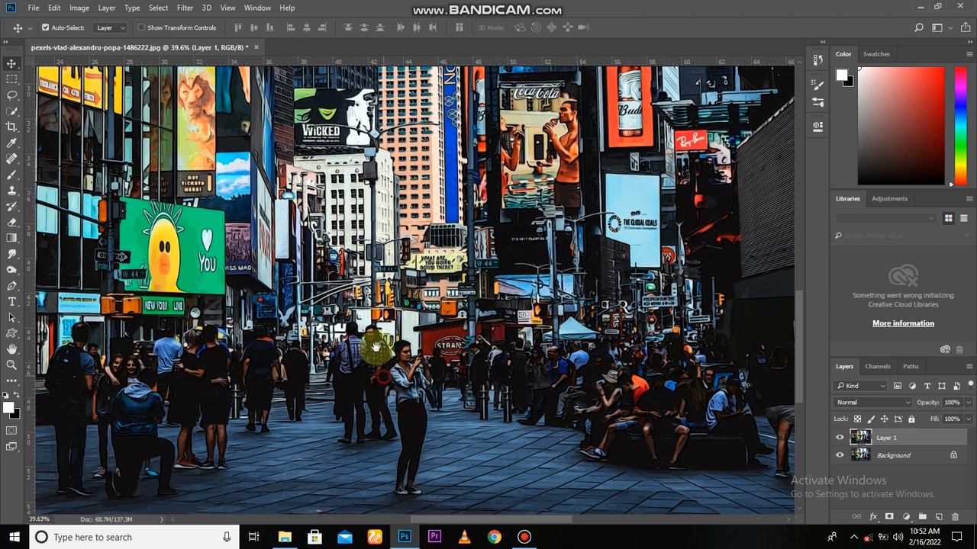
{"action": "scroll", "coordinate": [377, 335], "scroll_direction": "down", "scroll_amount": 3}
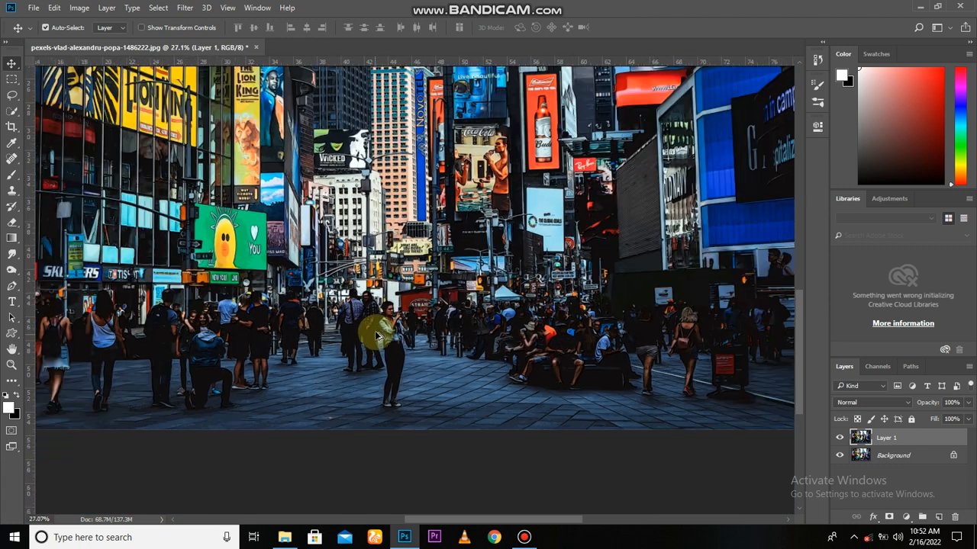
{"action": "scroll", "coordinate": [409, 384], "scroll_direction": "up", "scroll_amount": 4}
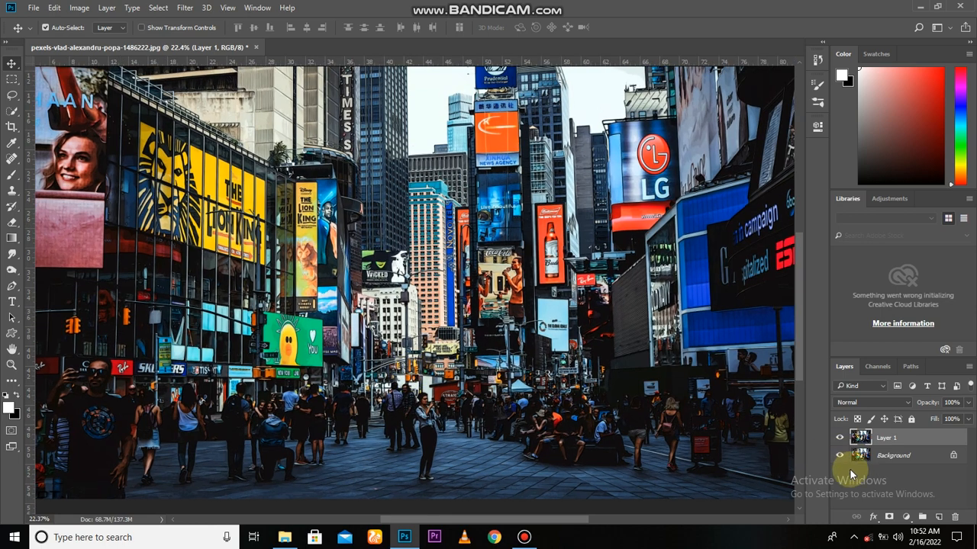
- Add a Brightness/Contrast adjustment layer above Layer 1 with Brightness 43 and Contrast -15
{"action": "left_click", "coordinate": [905, 515]}
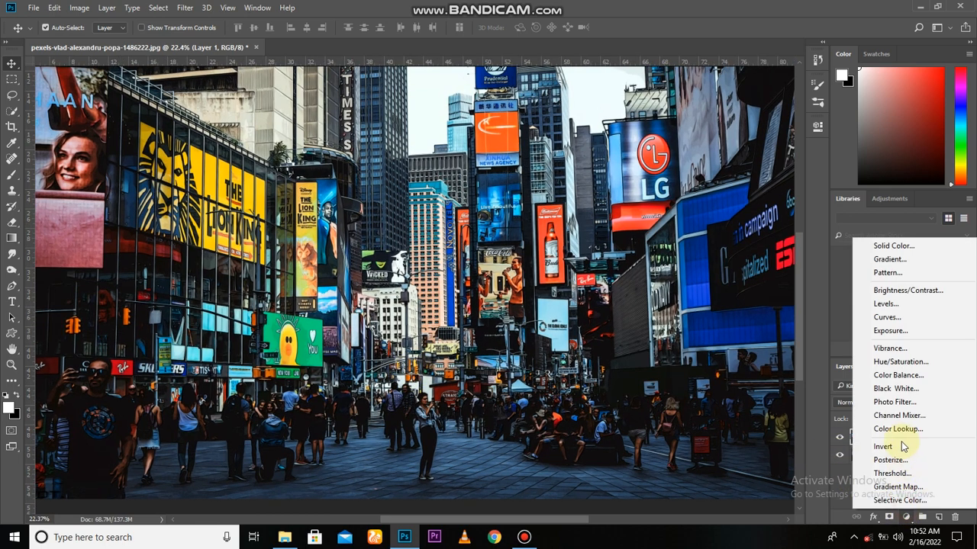
{"action": "left_click", "coordinate": [887, 290]}
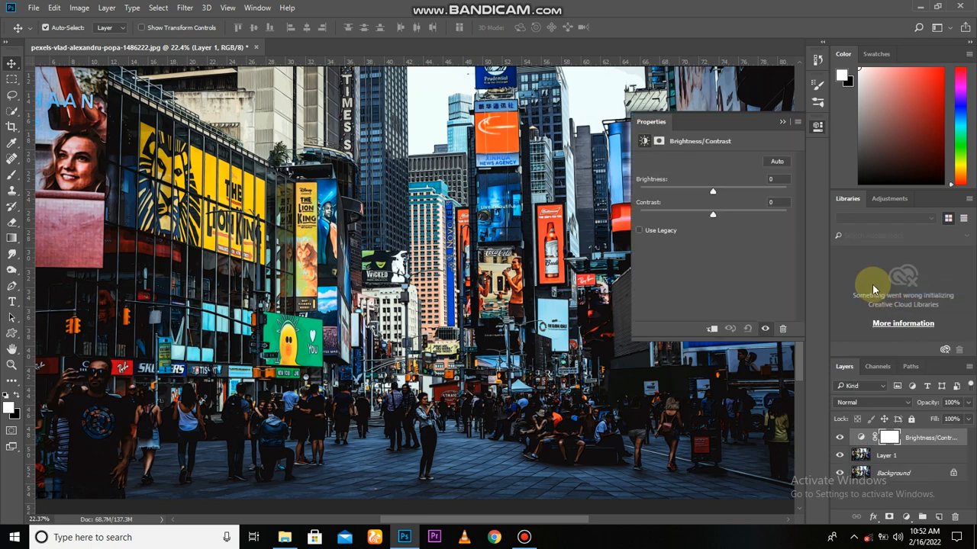
{"action": "left_click_drag", "start_coordinate": [719, 197], "coordinate": [761, 241]}
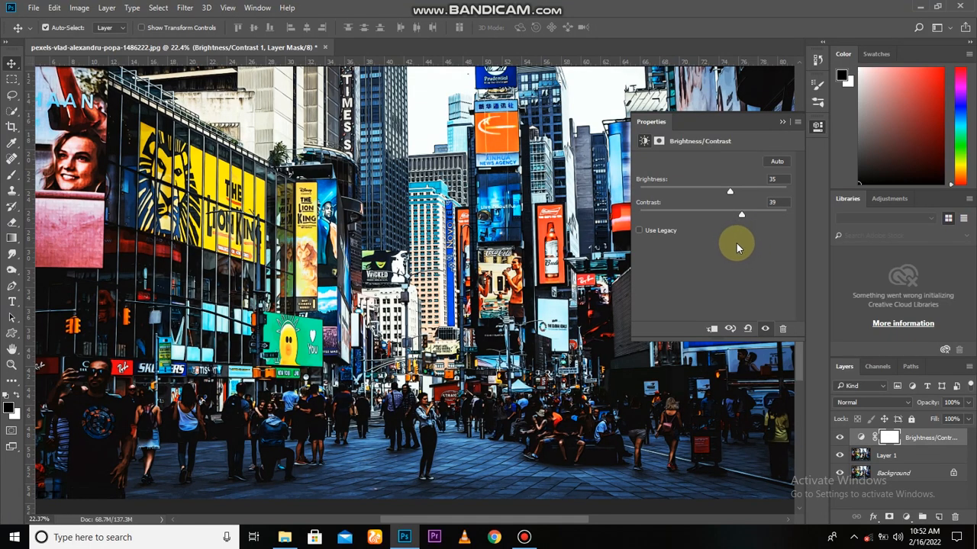
{"action": "left_click_drag", "start_coordinate": [734, 243], "coordinate": [704, 244]}
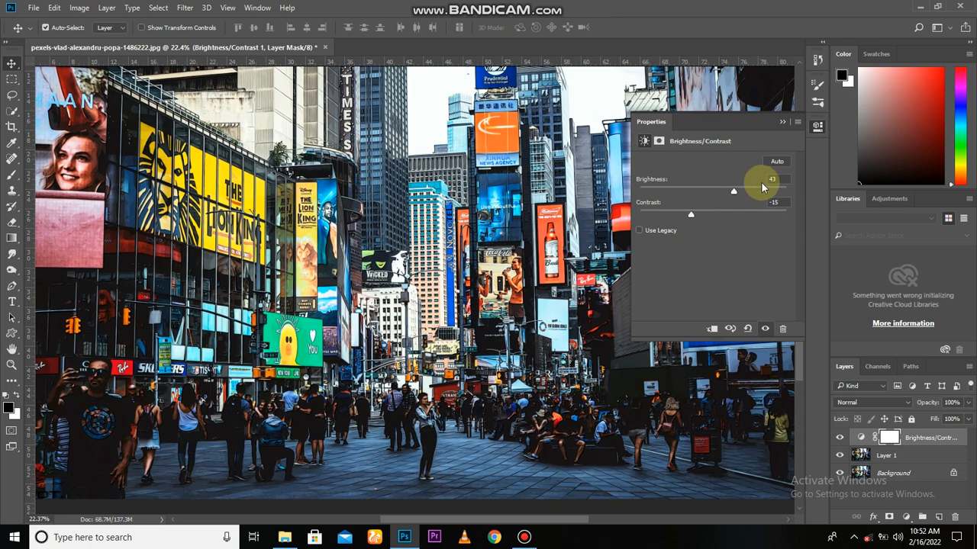
- Close the Brightness/Contrast settings and compare the whole image with and without the adjustment layer by toggling its visibility
{"action": "left_click", "coordinate": [781, 123]}
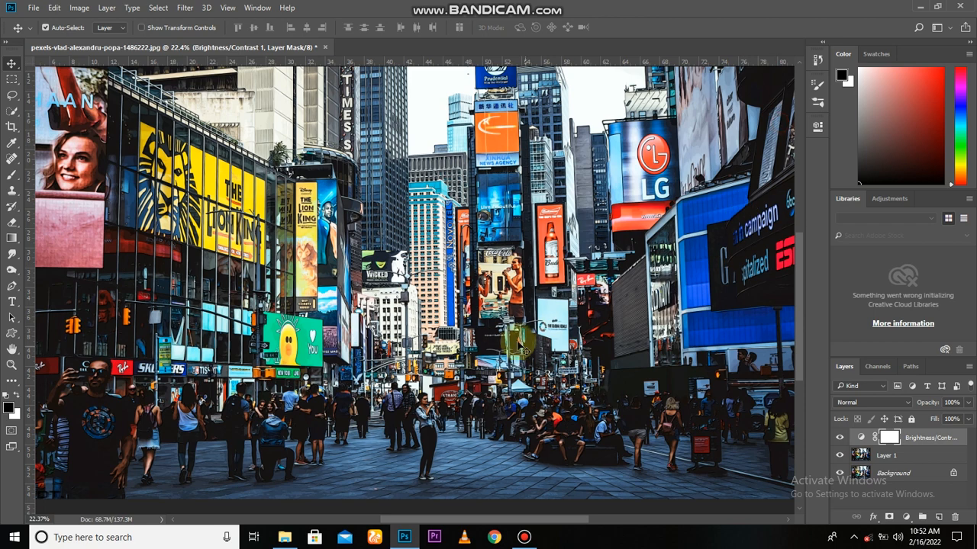
{"action": "key", "text": "ctrl+0"}
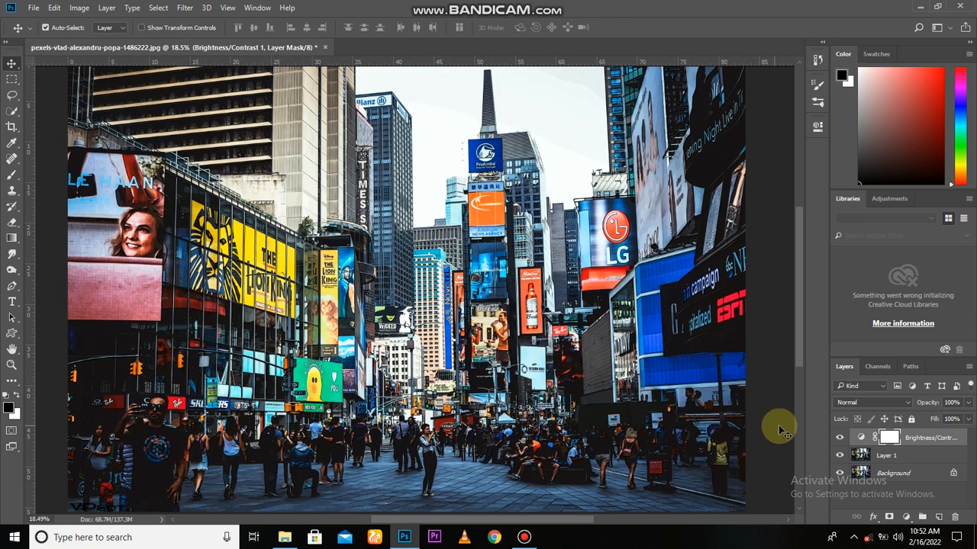
{"action": "left_click", "coordinate": [837, 437]}
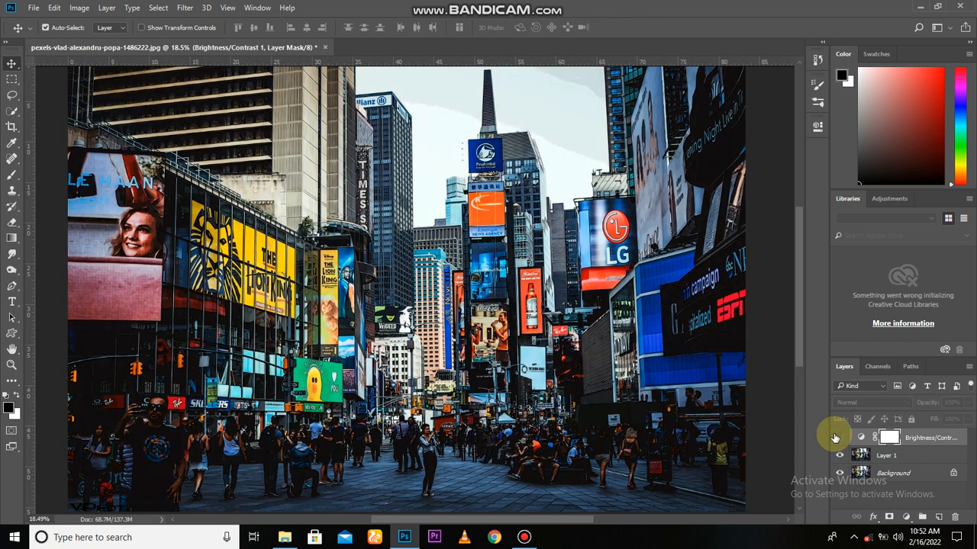
{"action": "left_click", "coordinate": [837, 438]}
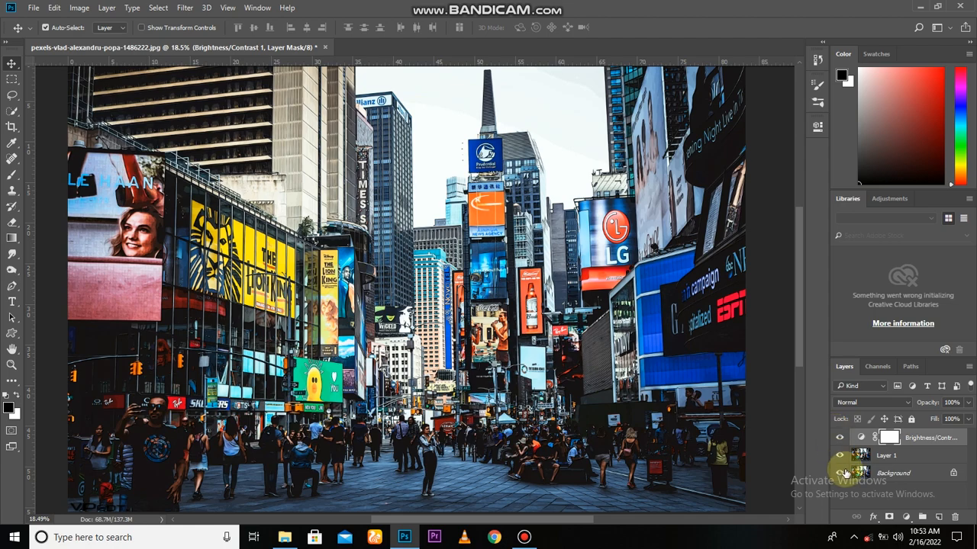
- Examine the finished cartoon effect on the pedestrians and billboards up close, and review the whole image
{"action": "scroll", "coordinate": [477, 466], "scroll_direction": "up", "scroll_amount": 1}
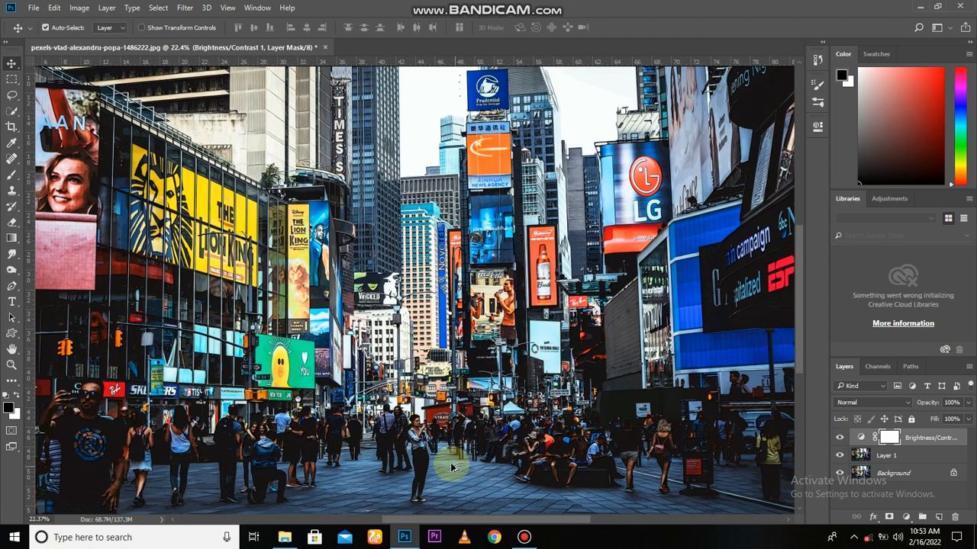
{"action": "scroll", "coordinate": [451, 468], "scroll_direction": "up", "scroll_amount": 3}
{"action": "scroll", "coordinate": [393, 427], "scroll_direction": "up", "scroll_amount": 1}
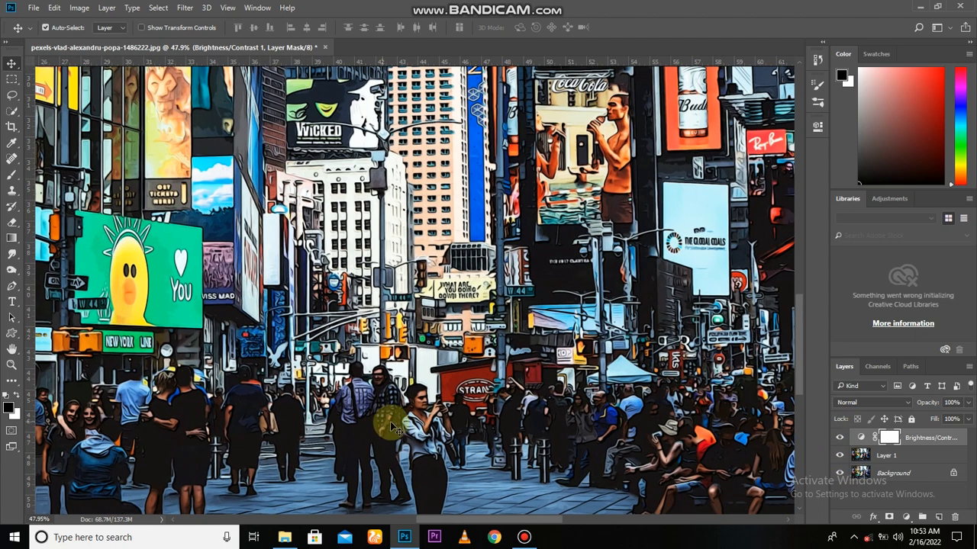
{"action": "scroll", "coordinate": [392, 427], "scroll_direction": "down", "scroll_amount": 2}
{"action": "scroll", "coordinate": [377, 339], "scroll_direction": "down", "scroll_amount": 1}
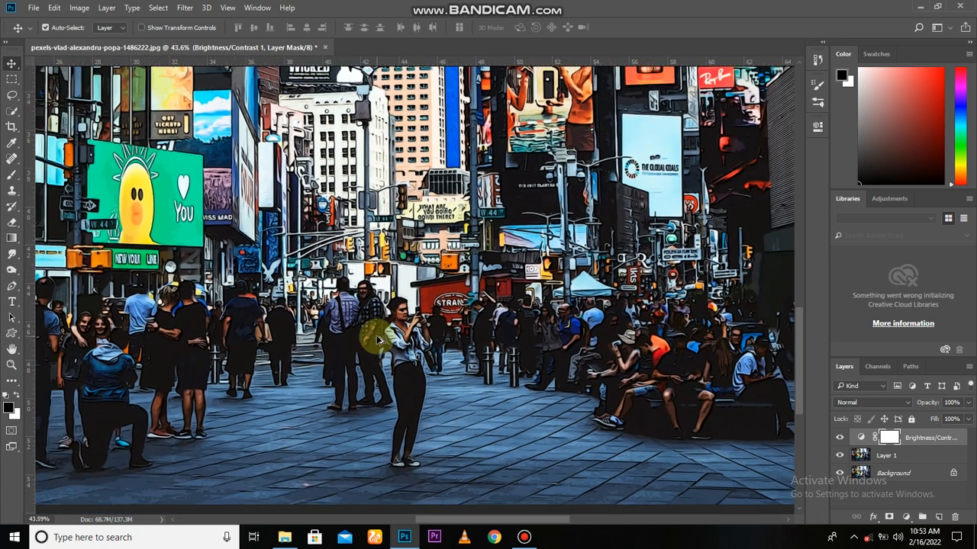
{"action": "scroll", "coordinate": [709, 372], "scroll_direction": "up", "scroll_amount": 1}
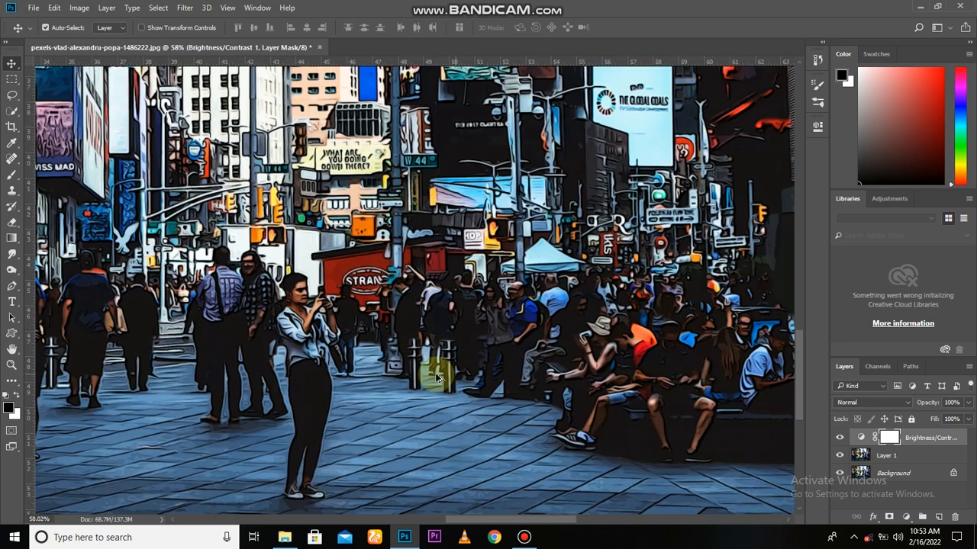
{"action": "scroll", "coordinate": [437, 376], "scroll_direction": "down", "scroll_amount": 5}
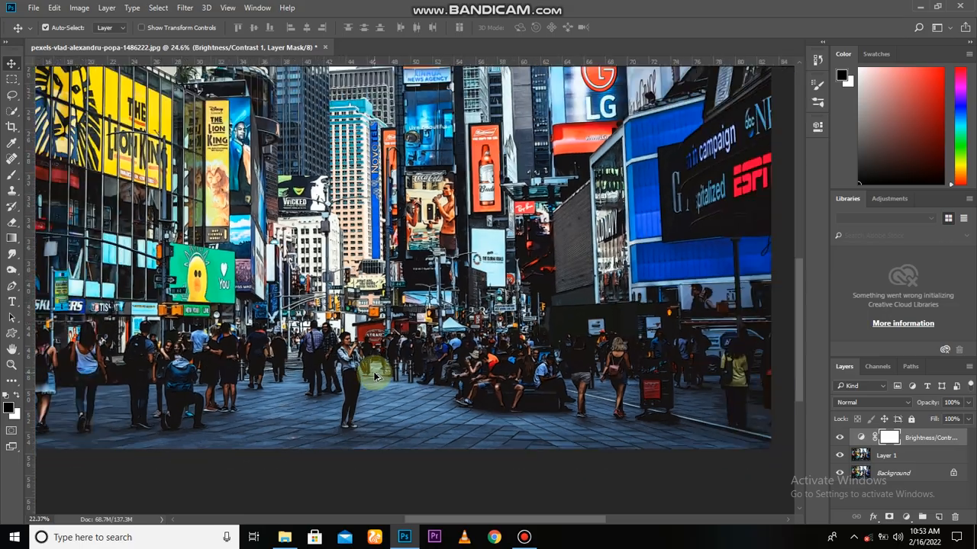
{"action": "scroll", "coordinate": [373, 376], "scroll_direction": "down", "scroll_amount": 2}
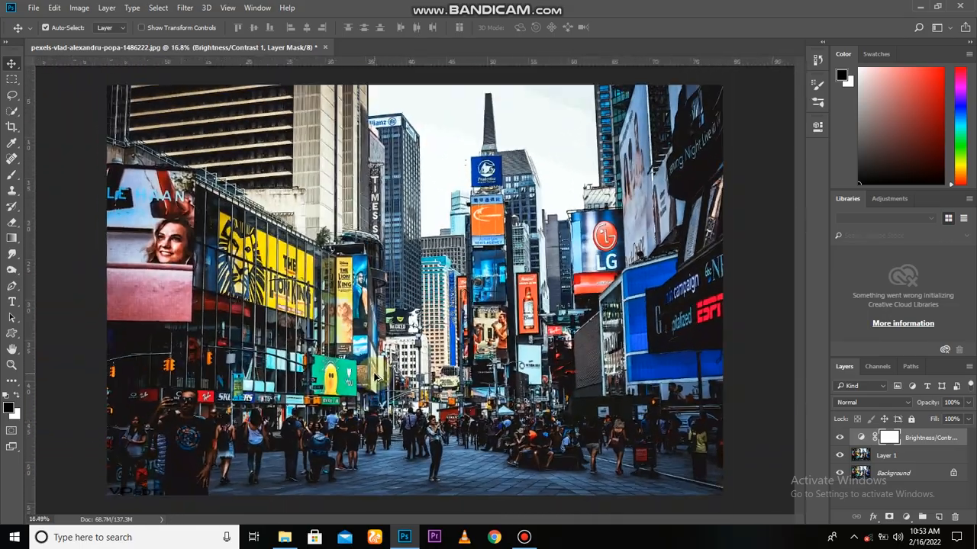